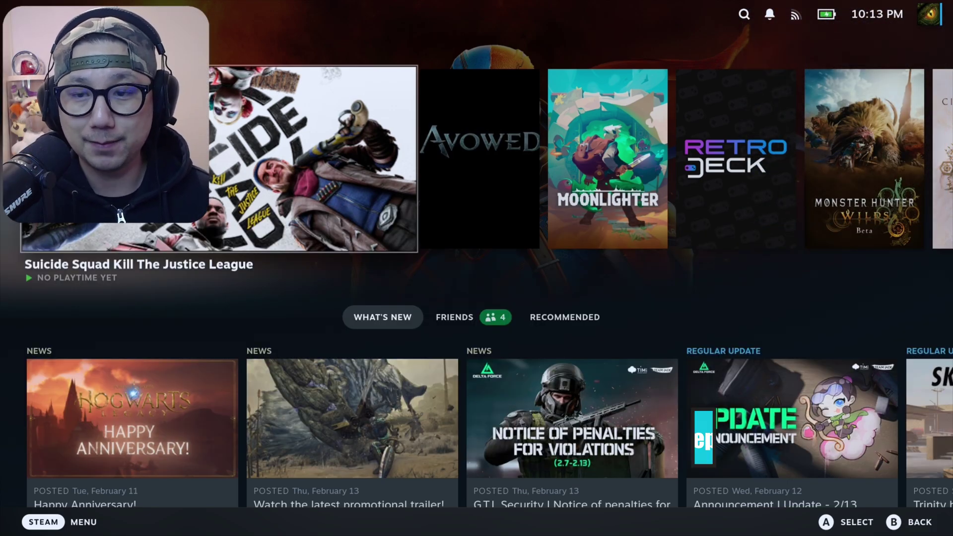
# Browse the Decky-Framegen plugin's list of patchable games without picking one.
pyautogui.hotkey('ctrl', '2')
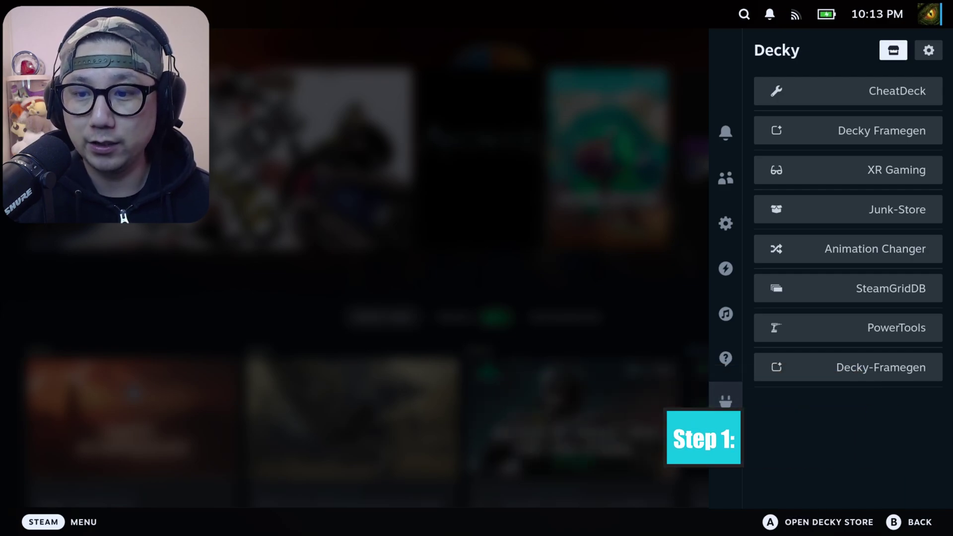
pyautogui.press('Down')
pyautogui.press('Down')
pyautogui.press('Down')
pyautogui.press('Down')
pyautogui.press('Down')
pyautogui.press('Down')
pyautogui.press('Down')
pyautogui.press('Down')
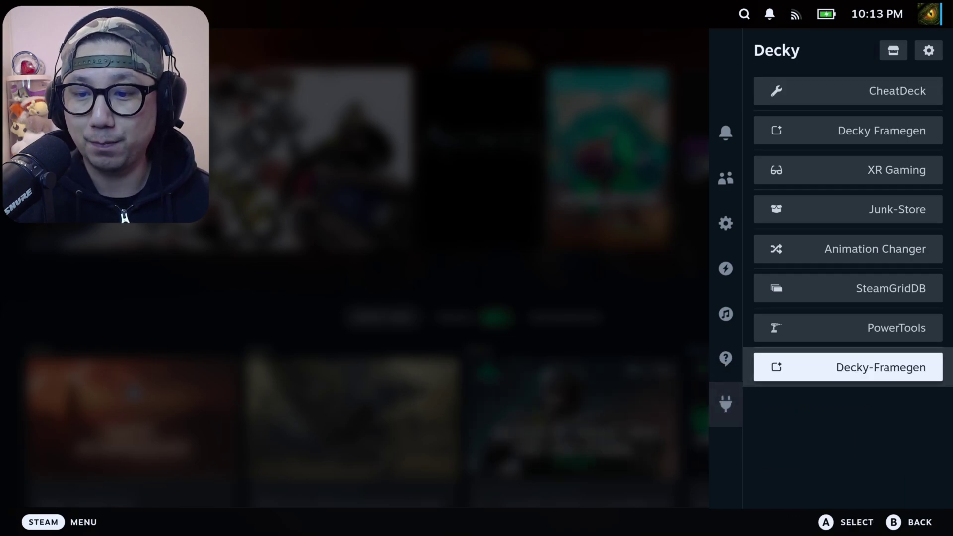
pyautogui.press('Return')
pyautogui.press('Down')
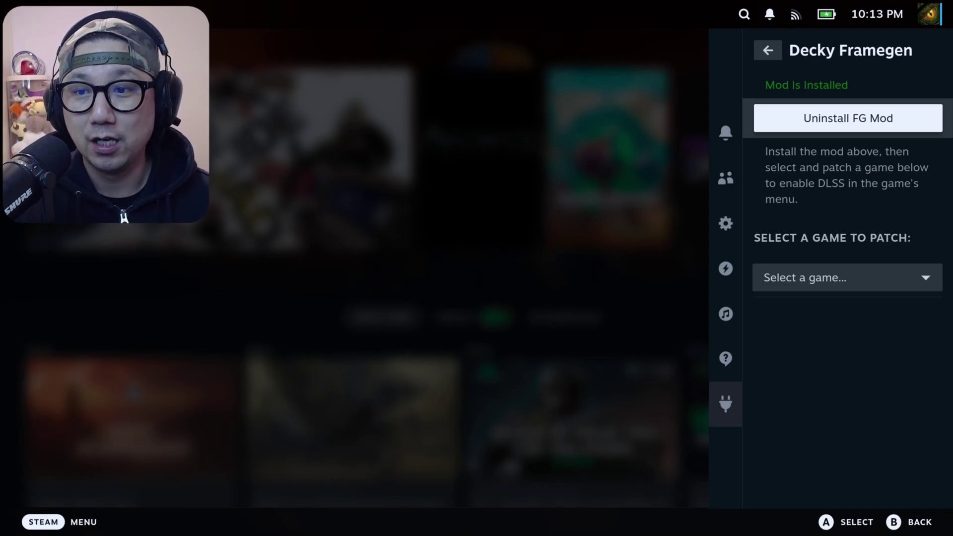
pyautogui.press('Down')
pyautogui.press('Return')
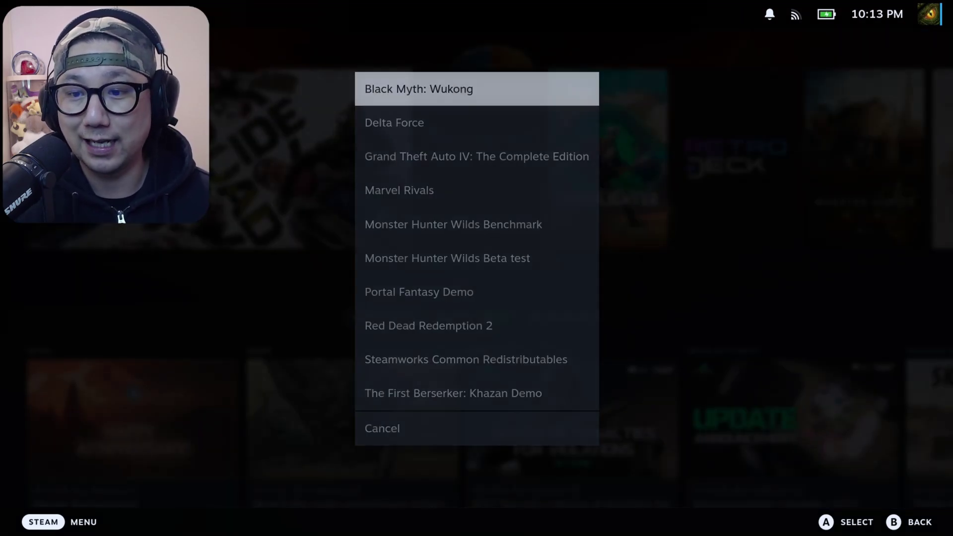
pyautogui.press('Down')
pyautogui.press('Down')
pyautogui.press('Down')
pyautogui.press('Down')
pyautogui.press('Down')
pyautogui.press('Down')
pyautogui.press('Down')
pyautogui.press('Down')
pyautogui.press('Down')
pyautogui.press('Down')
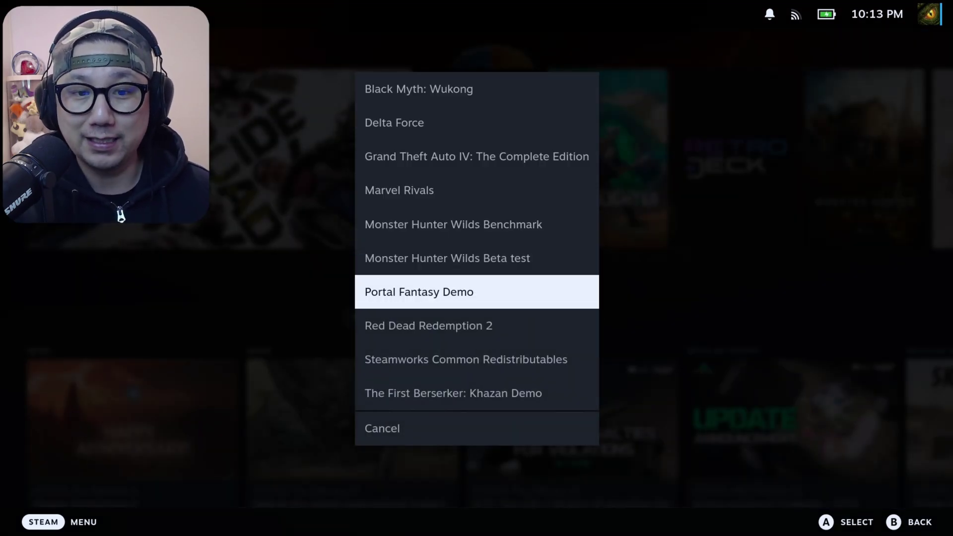
pyautogui.press('Up')
pyautogui.press('Up')
pyautogui.press('Up')
pyautogui.press('Up')
pyautogui.press('Up')
pyautogui.press('Up')
pyautogui.press('Up')
pyautogui.press('Up')
pyautogui.press('Up')
pyautogui.press('Up')
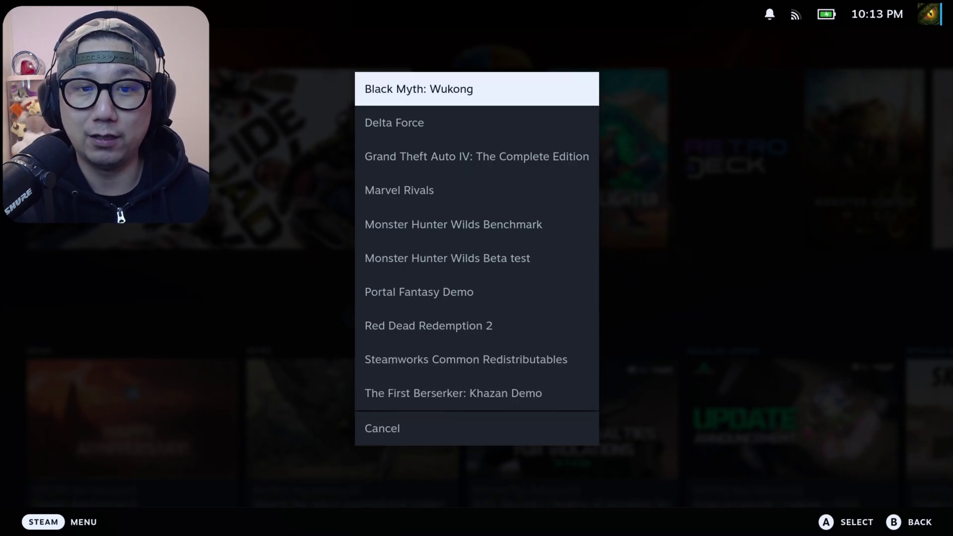
pyautogui.press('Down')
pyautogui.press('Down')
pyautogui.press('Down')
pyautogui.press('Down')
pyautogui.press('Down')
pyautogui.press('Down')
pyautogui.press('Down')
pyautogui.press('Down')
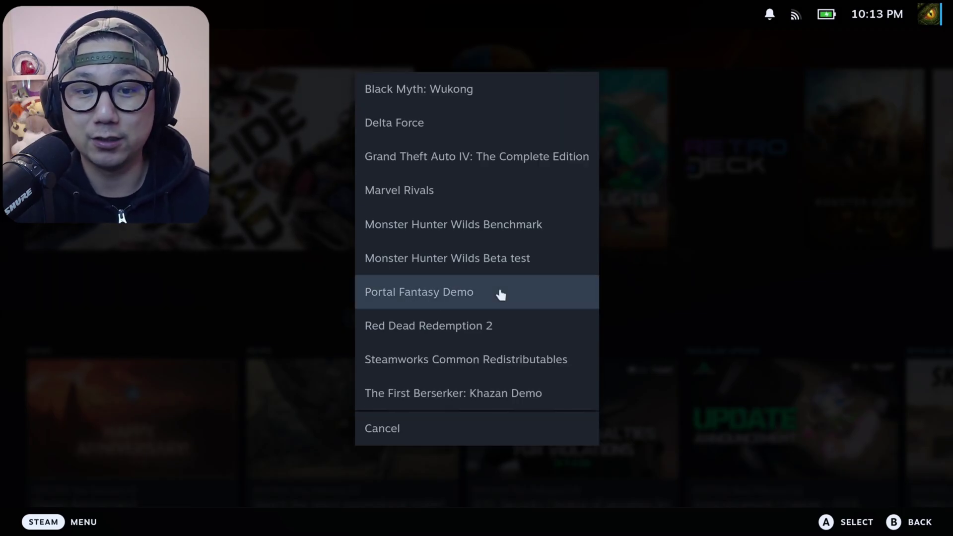
pyautogui.press('Escape')
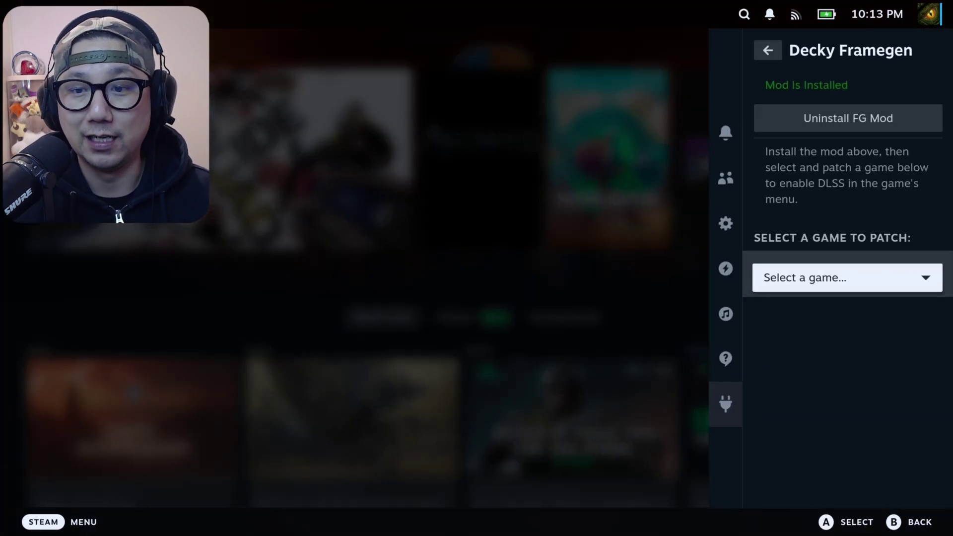
pyautogui.press('Escape')
pyautogui.press('Escape')
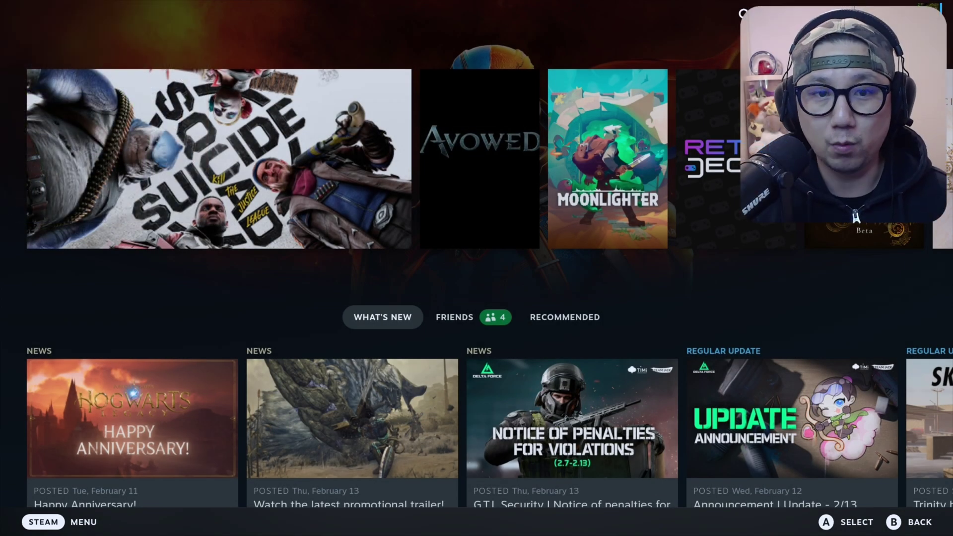
# Open Suicide Squad's Properties and review its Target path and Compatibility settings.
pyautogui.press('Down')
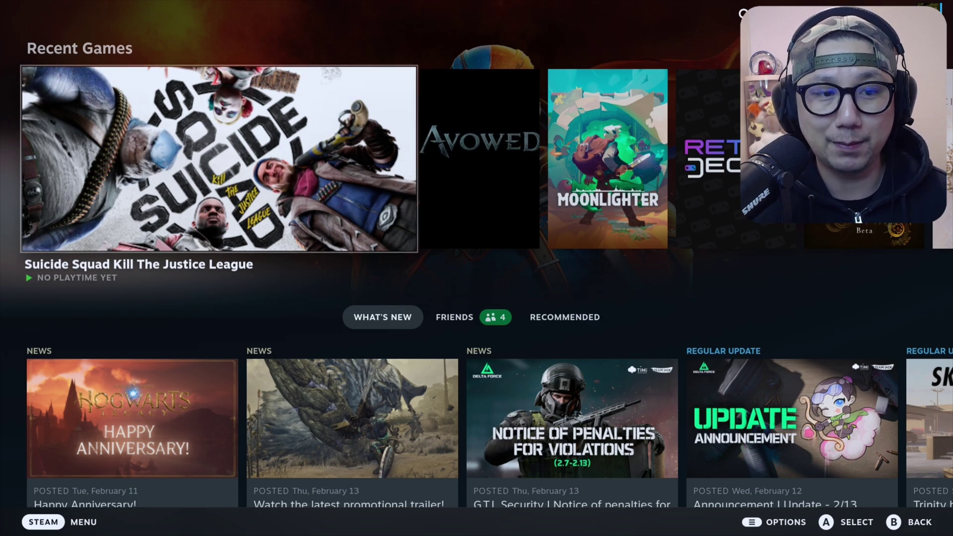
pyautogui.press('Menu')
pyautogui.press('Up')
pyautogui.press('Up')
pyautogui.press('Return')
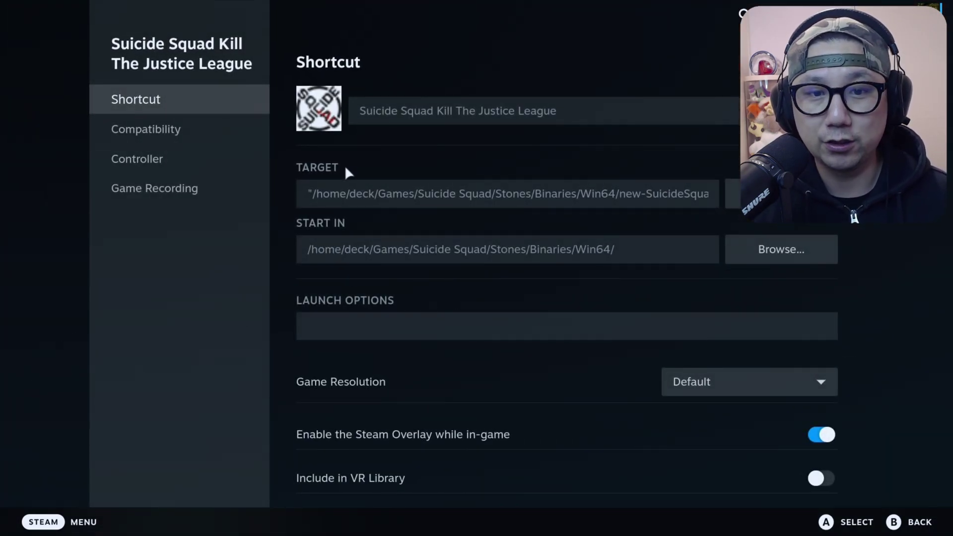
pyautogui.click(397, 196)
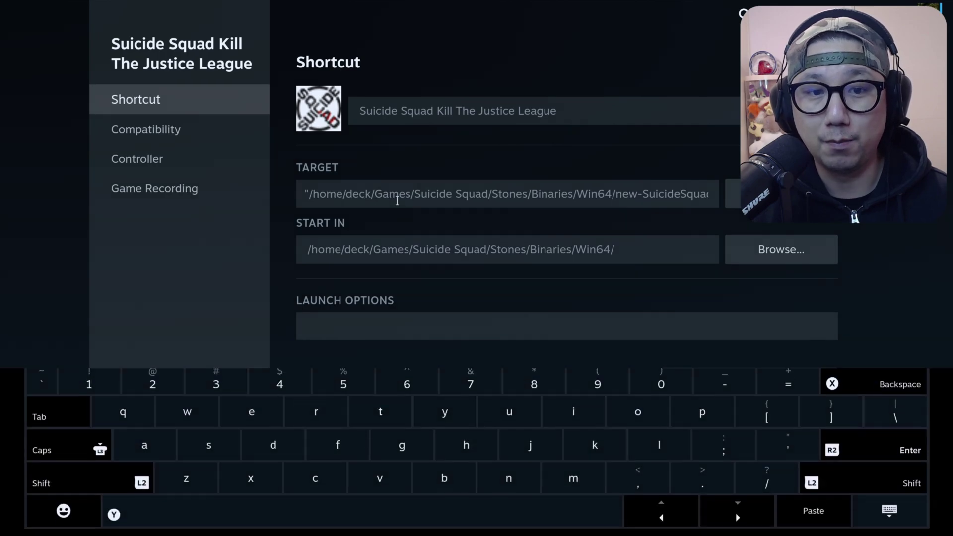
pyautogui.doubleClick(397, 195)
pyautogui.click(397, 196)
pyautogui.click(397, 194)
pyautogui.moveTo(521, 191); pyautogui.dragTo(588, 264)
pyautogui.click(142, 131)
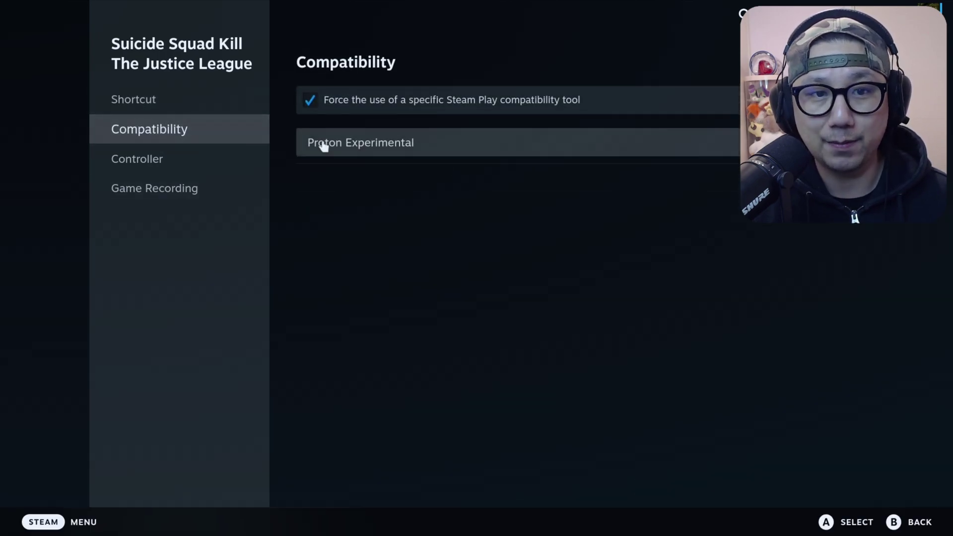
pyautogui.click(149, 104)
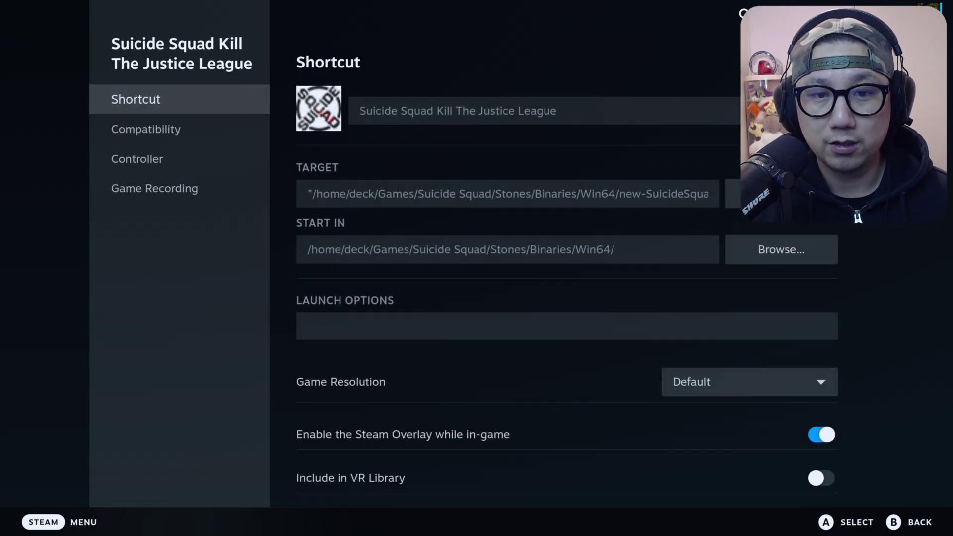
# Close Properties and launch Suicide Squad from its game page.
pyautogui.press('Escape')
pyautogui.press('super')
pyautogui.press('Escape')
pyautogui.press('Return')
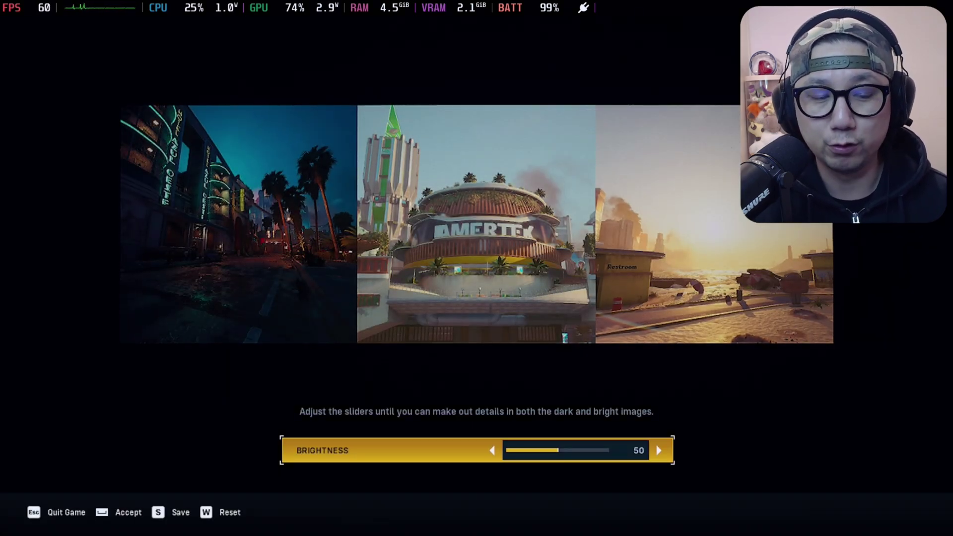
# Accept the brightness calibration and open the VIDEO settings.
pyautogui.press('Return')
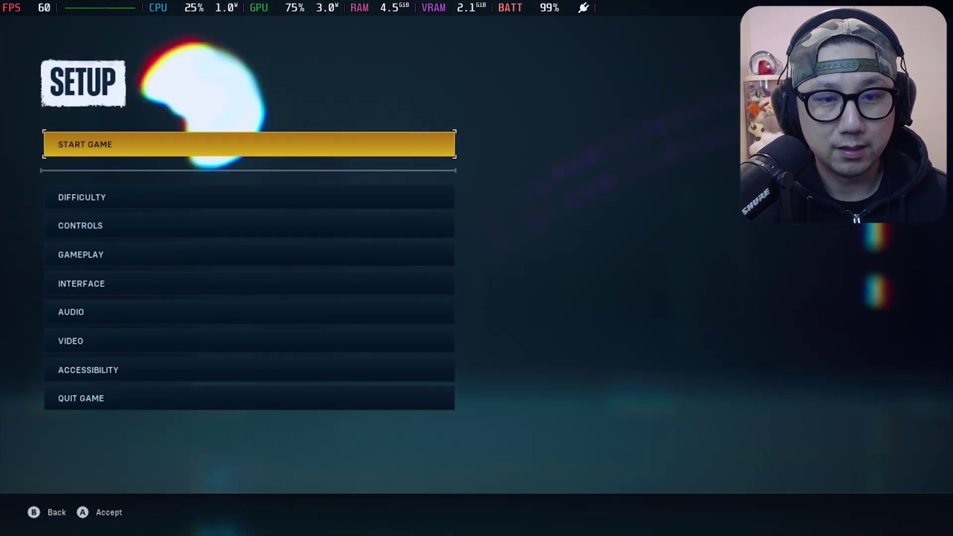
pyautogui.press('Down')
pyautogui.press('Down')
pyautogui.press('Down')
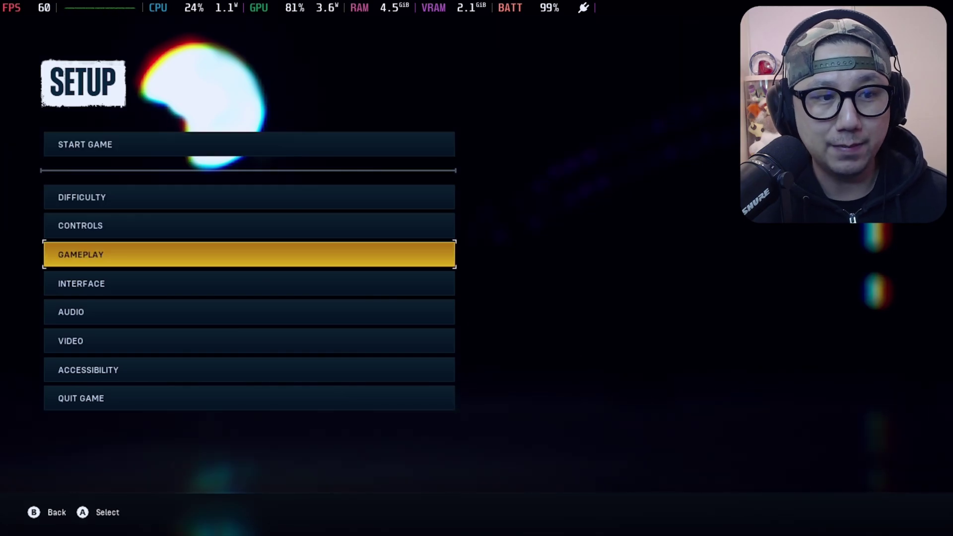
pyautogui.press('Down')
pyautogui.press('Down')
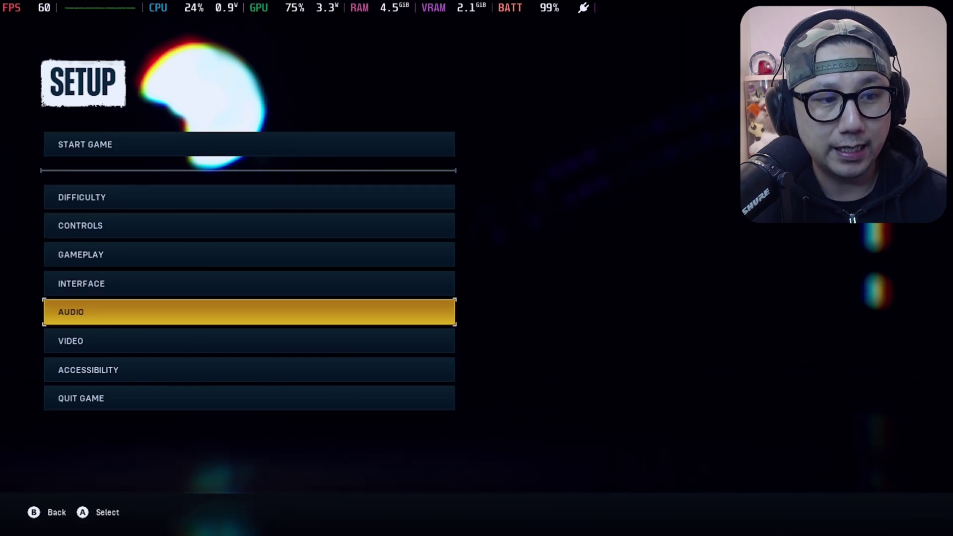
pyautogui.press('Return')
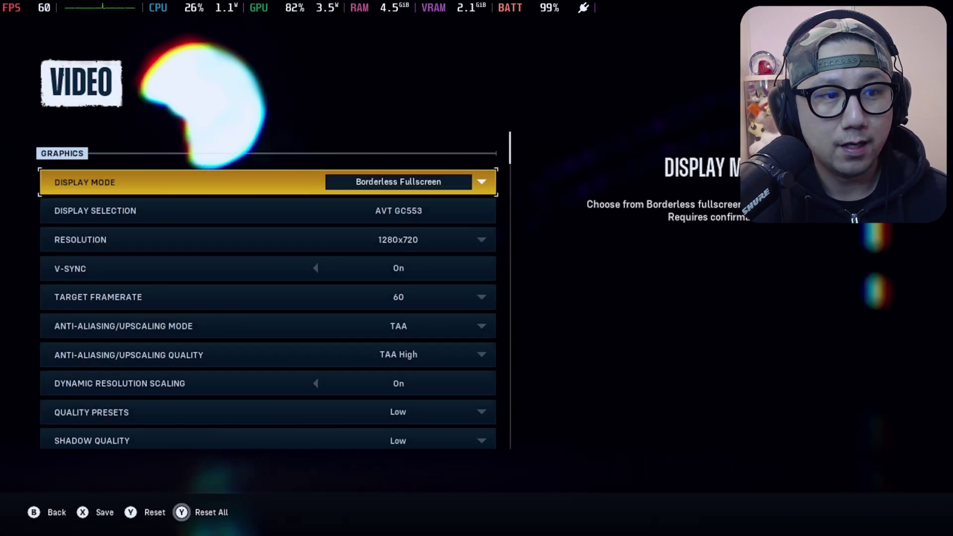
# Browse the ANTI-ALIASING/UPSCALING MODE choices such as FXAA and AMD FSR 2.
pyautogui.press('Down')
pyautogui.press('Down')
pyautogui.press('Down')
pyautogui.press('Down')
pyautogui.press('Down')
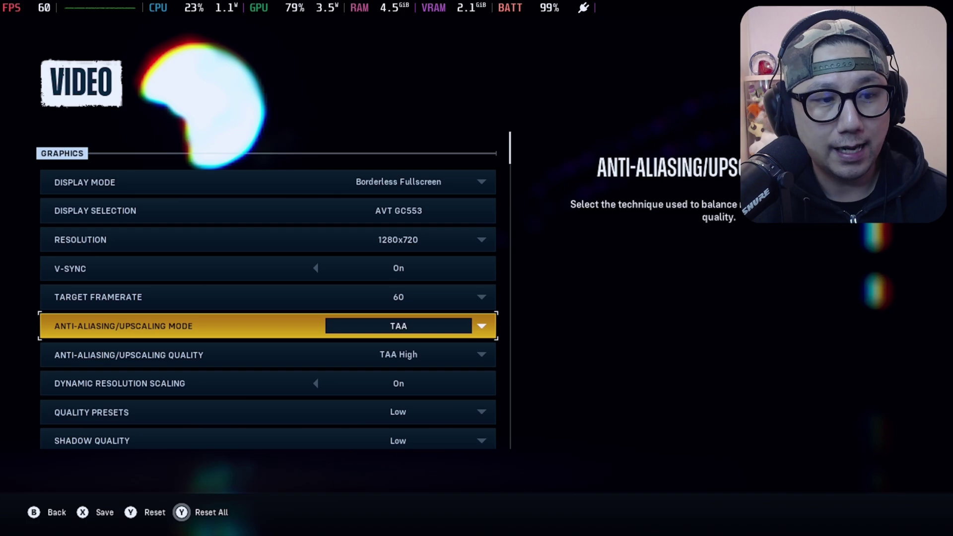
pyautogui.press('Return')
pyautogui.press('Down')
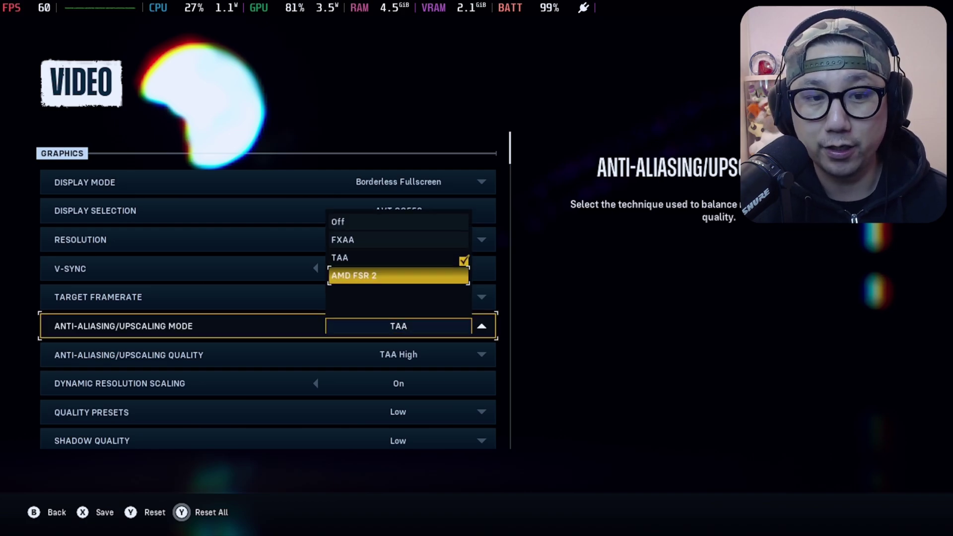
pyautogui.press('Up')
pyautogui.press('Up')
pyautogui.press('Up')
pyautogui.press('Down')
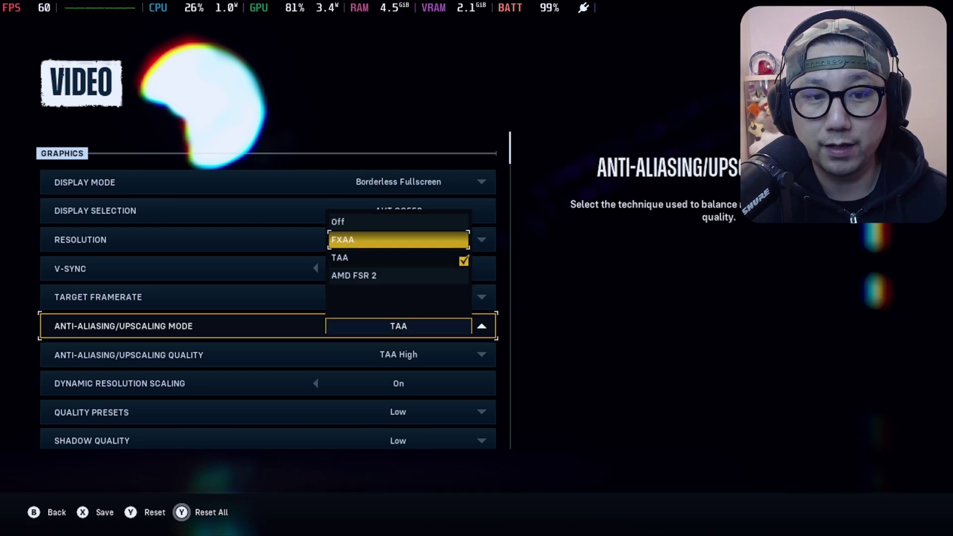
pyautogui.press('Down')
pyautogui.press('Down')
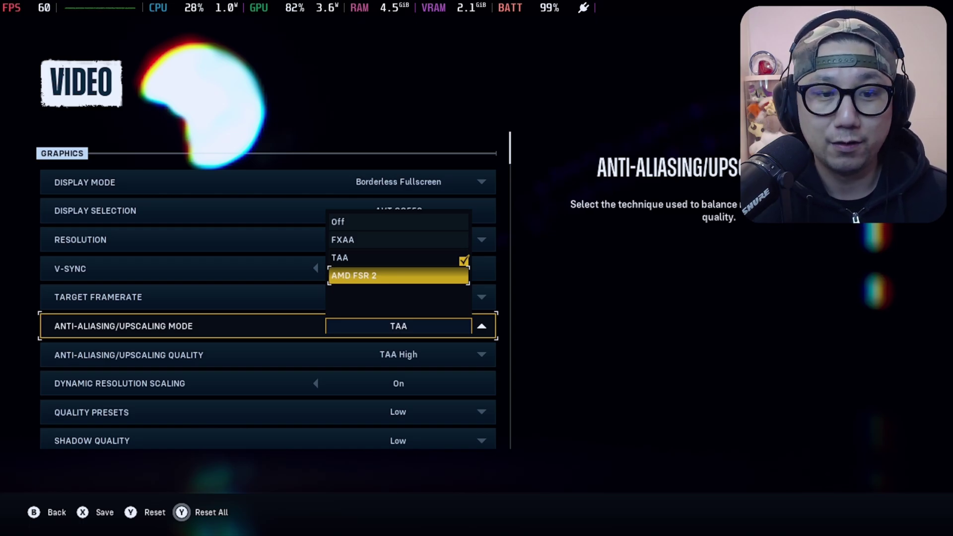
# Leave the mode on TAA and quit the game.
pyautogui.press('Escape')
pyautogui.press('Escape')
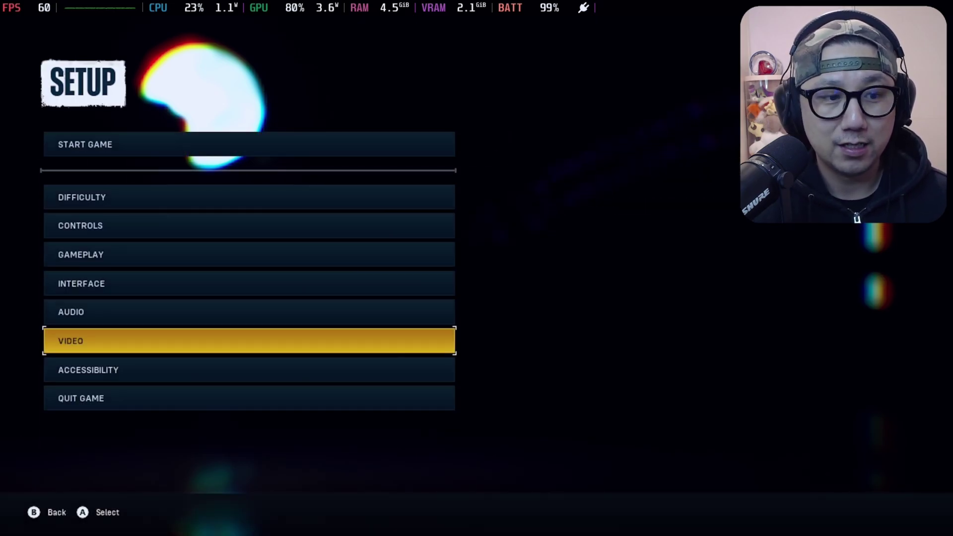
pyautogui.press('Down')
pyautogui.press('Down')
pyautogui.press('Return')
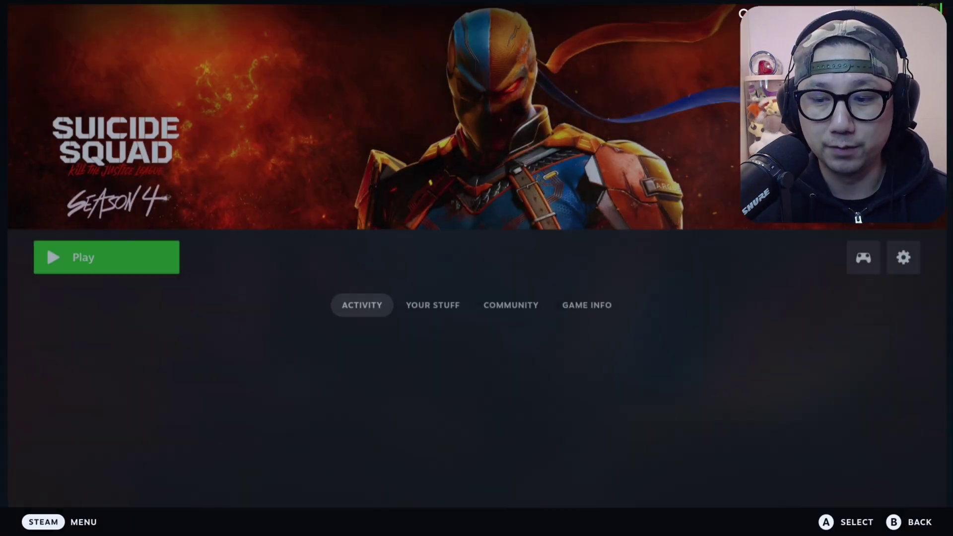
# Open the Suicide Squad shortcut's Properties at the Launch Options field.
pyautogui.press('Escape')
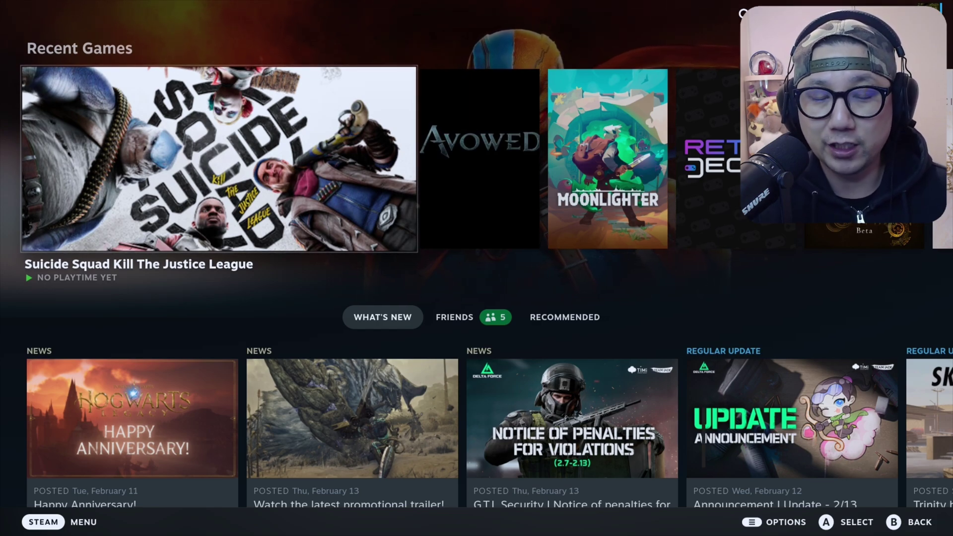
pyautogui.press('Menu')
pyautogui.press('Down')
pyautogui.press('Down')
pyautogui.press('Down')
pyautogui.press('Down')
pyautogui.press('Down')
pyautogui.press('Down')
pyautogui.press('Down')
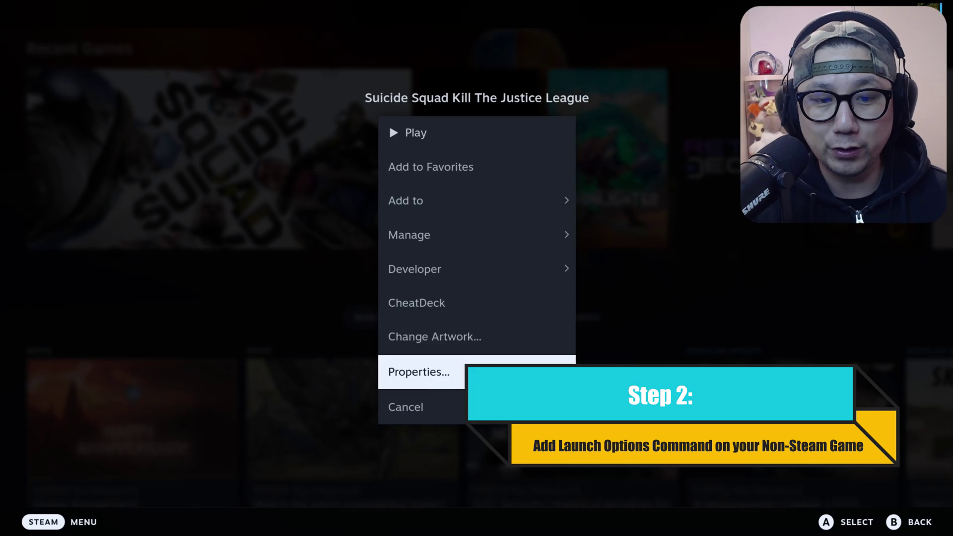
pyautogui.press('Return')
pyautogui.press('Down')
pyautogui.press('Down')
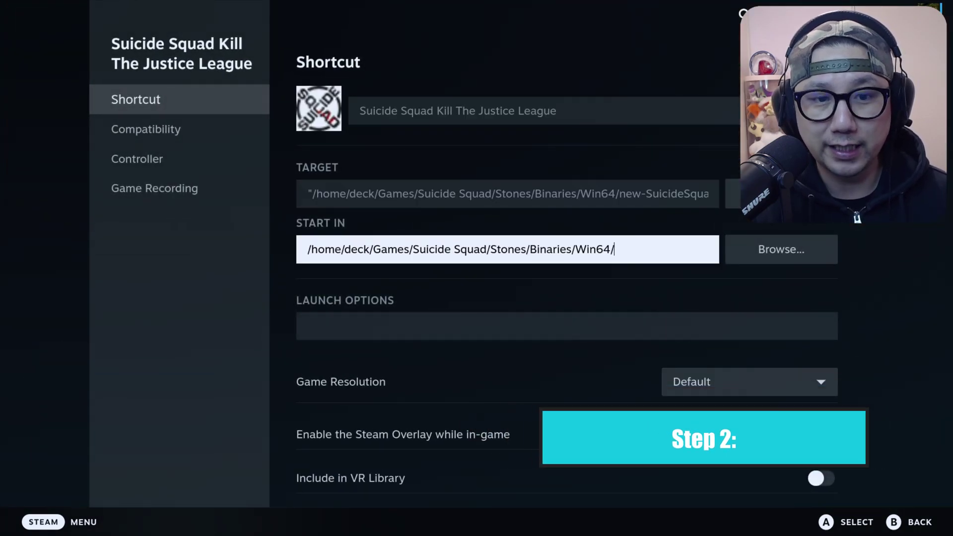
pyautogui.press('Right')
pyautogui.press('Down')
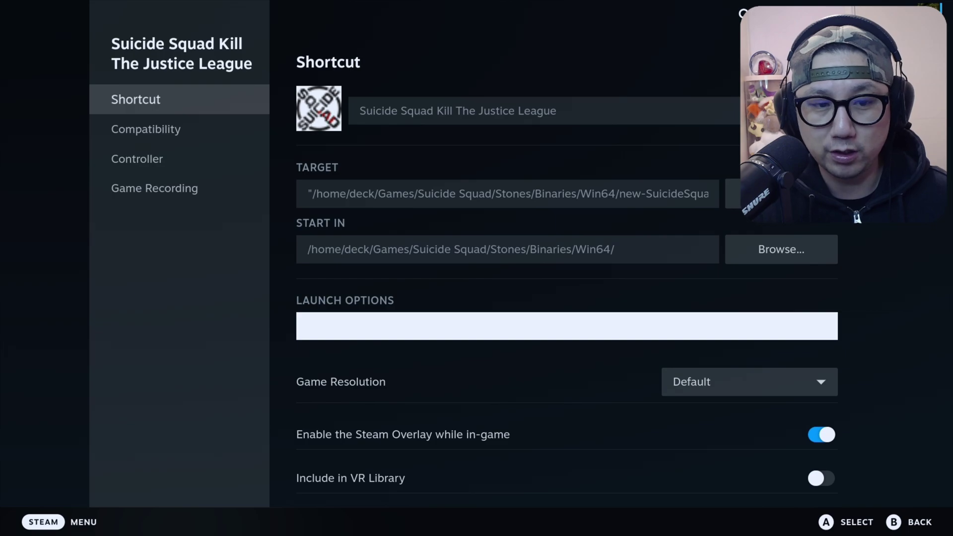
# Enter /home/deck/fgmod/fgmod %command%, correcting the mistyped trailing $ to %.
pyautogui.write('/')
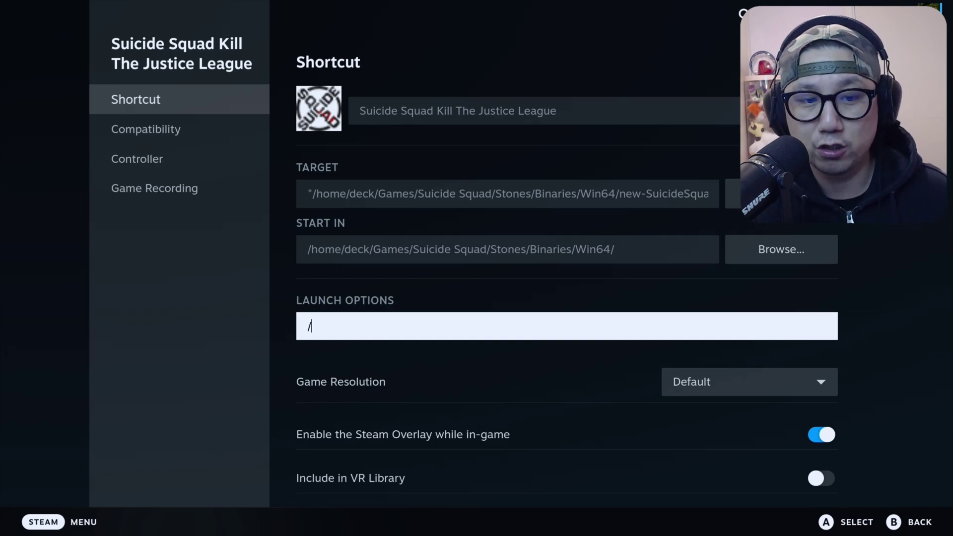
pyautogui.write('home/deck/')
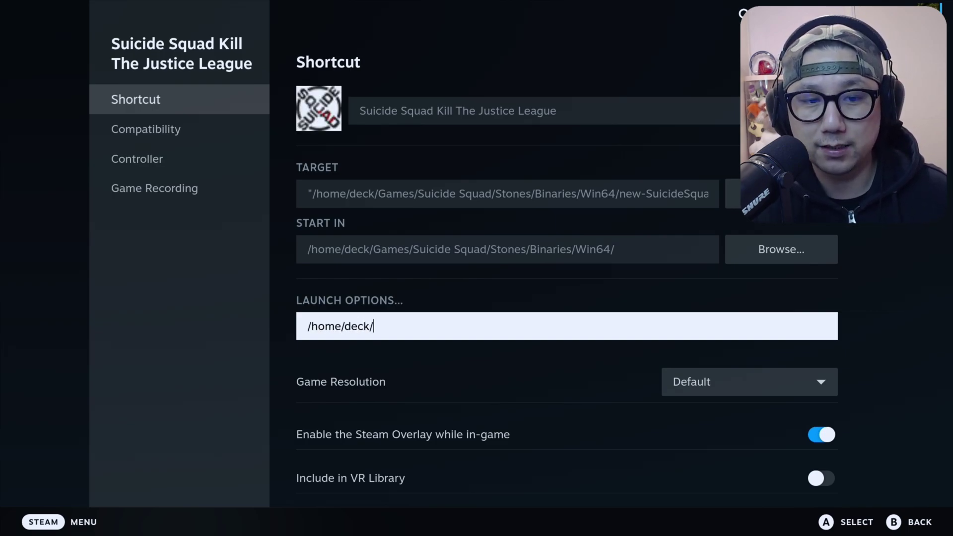
pyautogui.write('fgmod/')
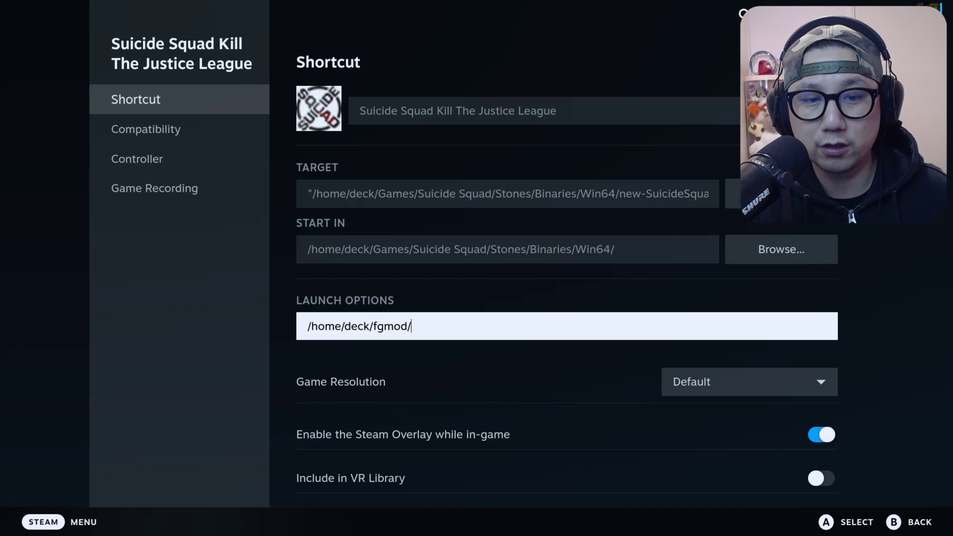
pyautogui.write('fgmod')
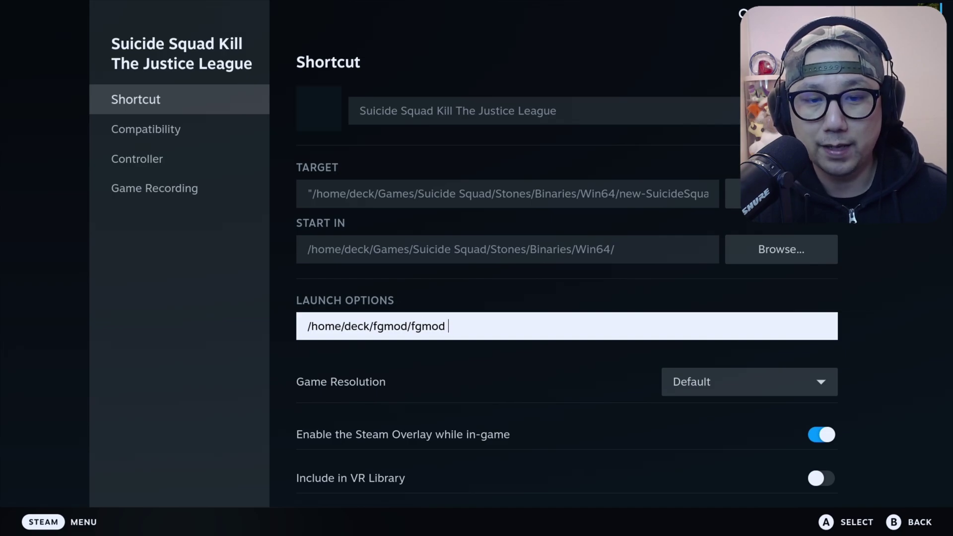
pyautogui.write(' %command$')
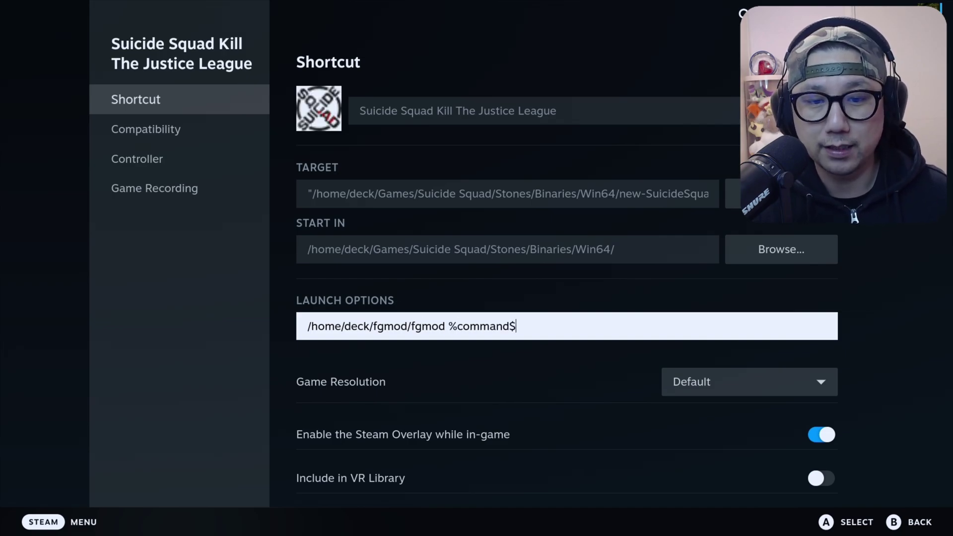
pyautogui.press('BackSpace')
pyautogui.write('%')
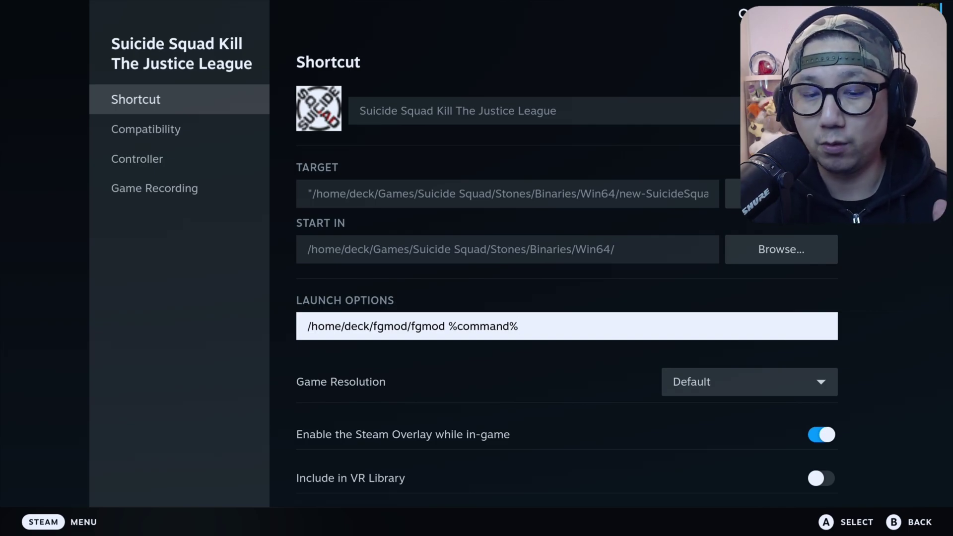
# Close the shortcut Properties and open Suicide Squad's library page from Recent Games.
pyautogui.press('Escape')
pyautogui.press('Escape')
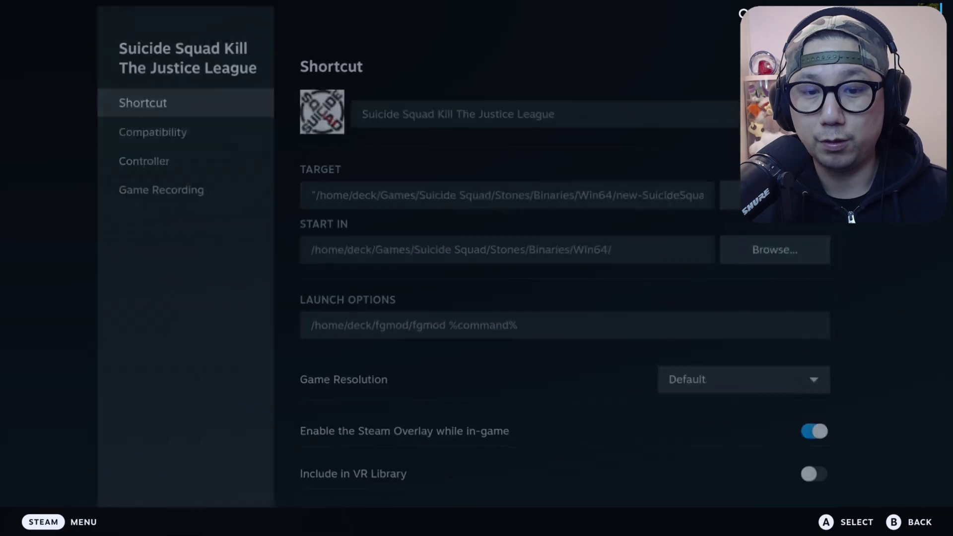
pyautogui.press('Return')
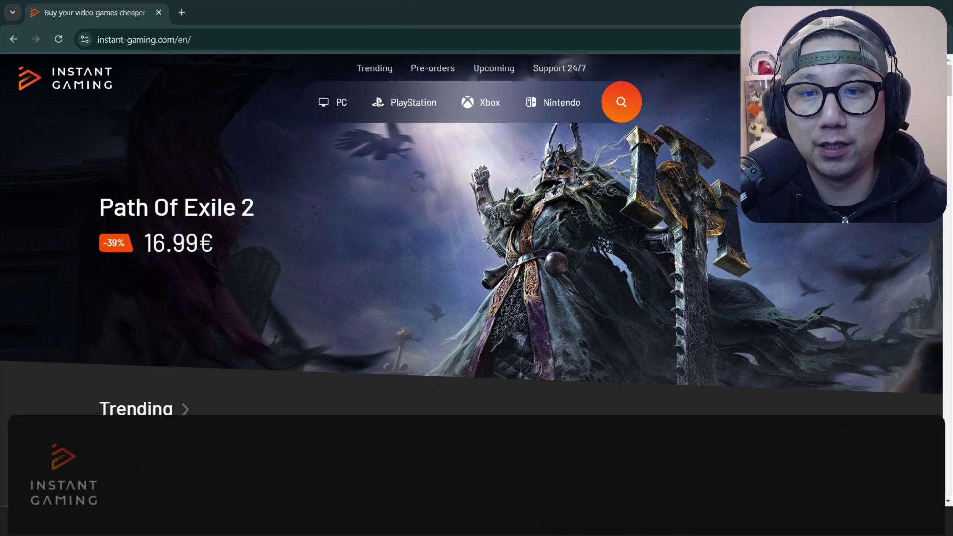
pyautogui.scroll(-4, 468, 366)
pyautogui.scroll(-1, 470, 368)
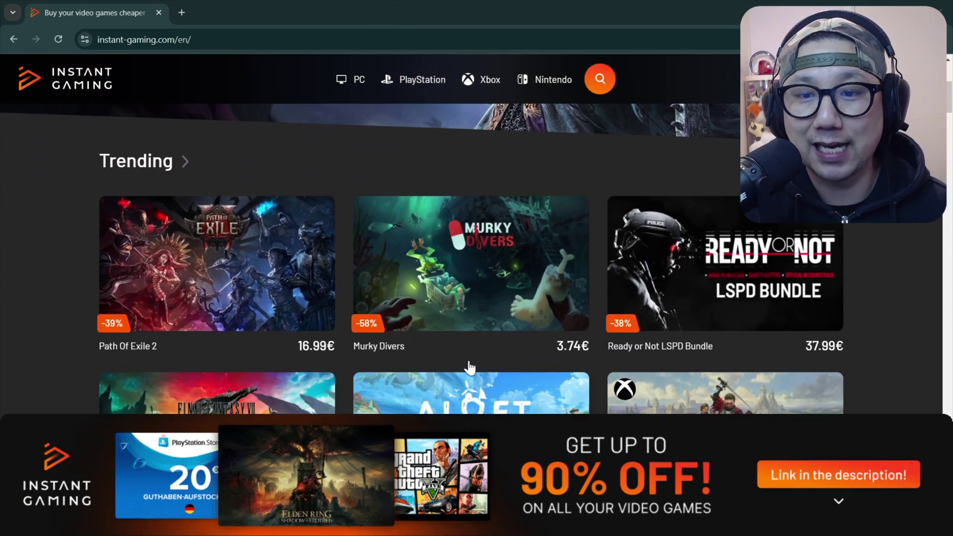
pyautogui.scroll(-2, 469, 367)
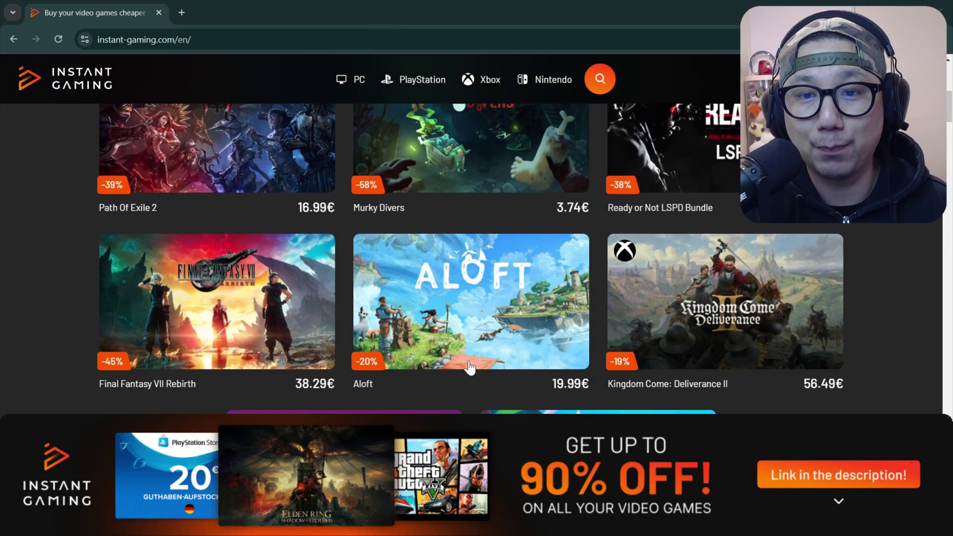
pyautogui.scroll(-1, 470, 368)
pyautogui.scroll(-1, 469, 368)
pyautogui.scroll(2, 569, 388)
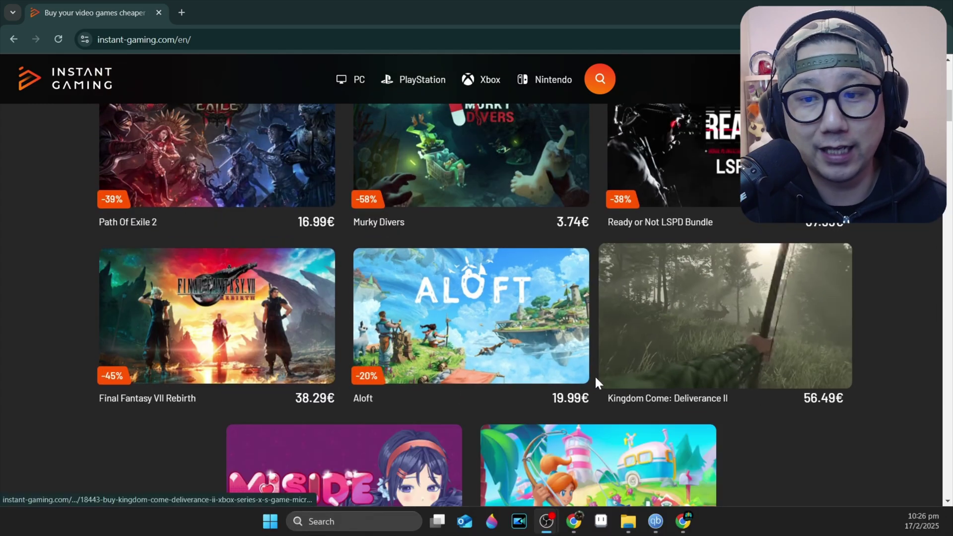
pyautogui.scroll(-3, 453, 405)
pyautogui.scroll(6, 456, 410)
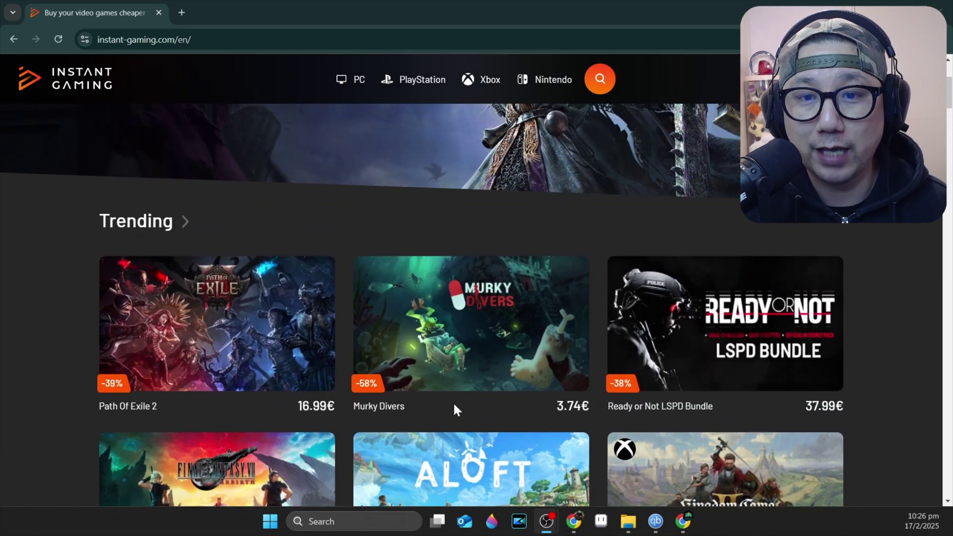
pyautogui.scroll(3, 457, 410)
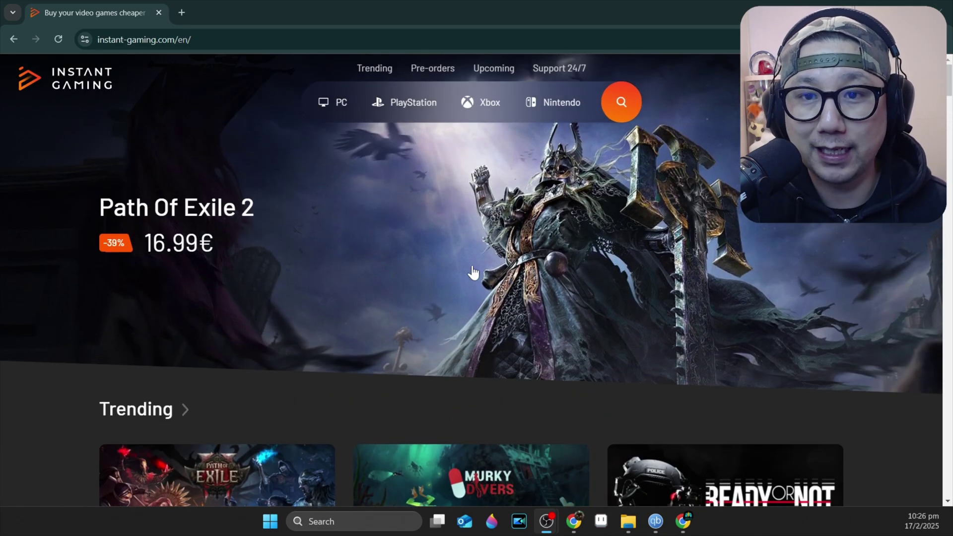
pyautogui.scroll(-4, 383, 293)
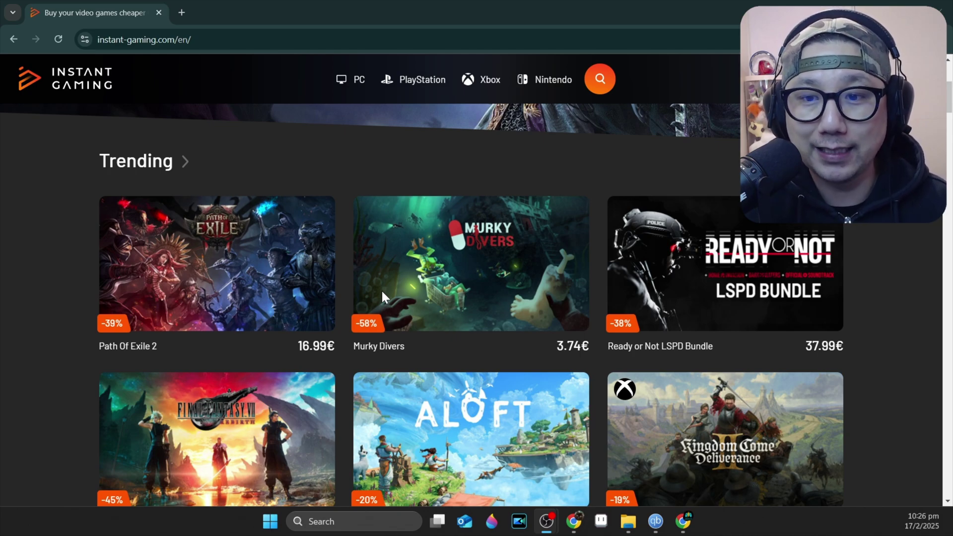
pyautogui.scroll(-6, 571, 333)
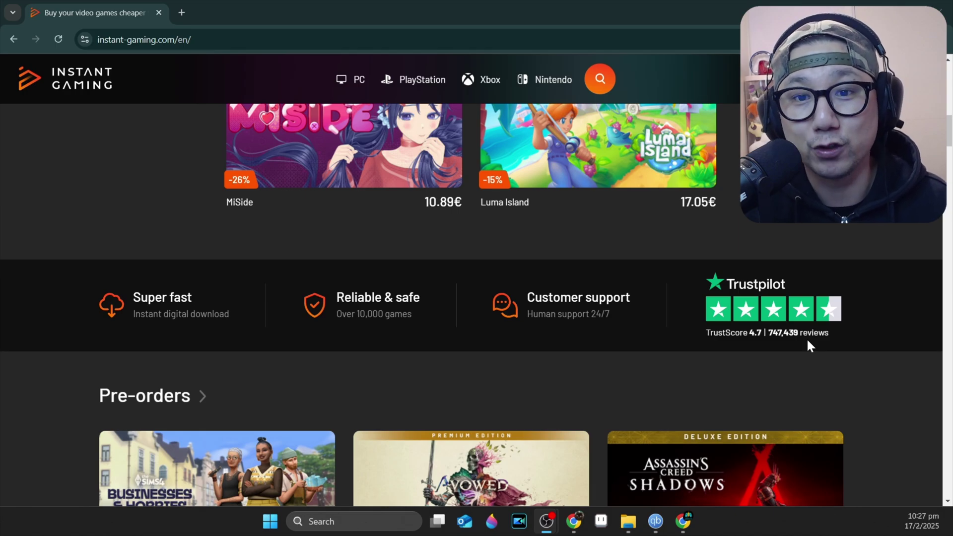
pyautogui.scroll(5, 805, 337)
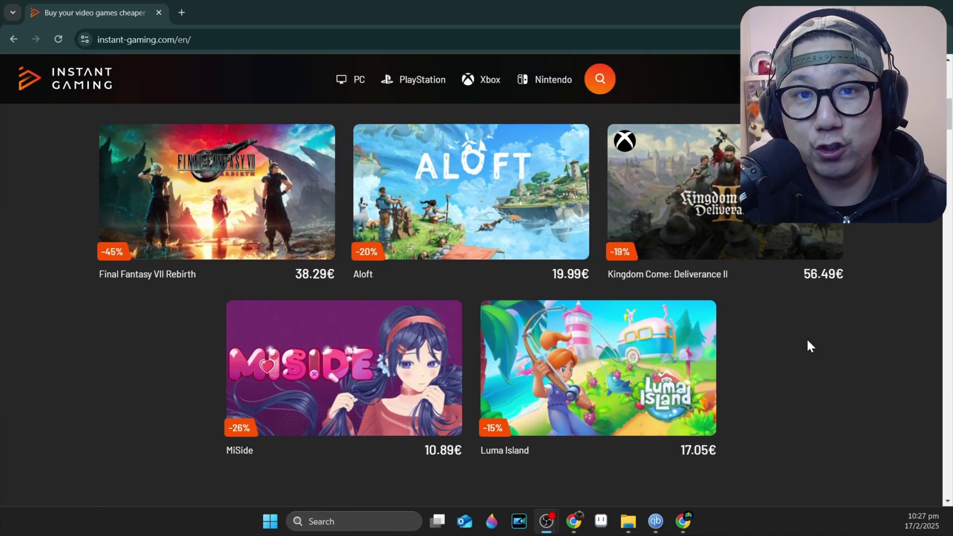
pyautogui.scroll(10, 806, 342)
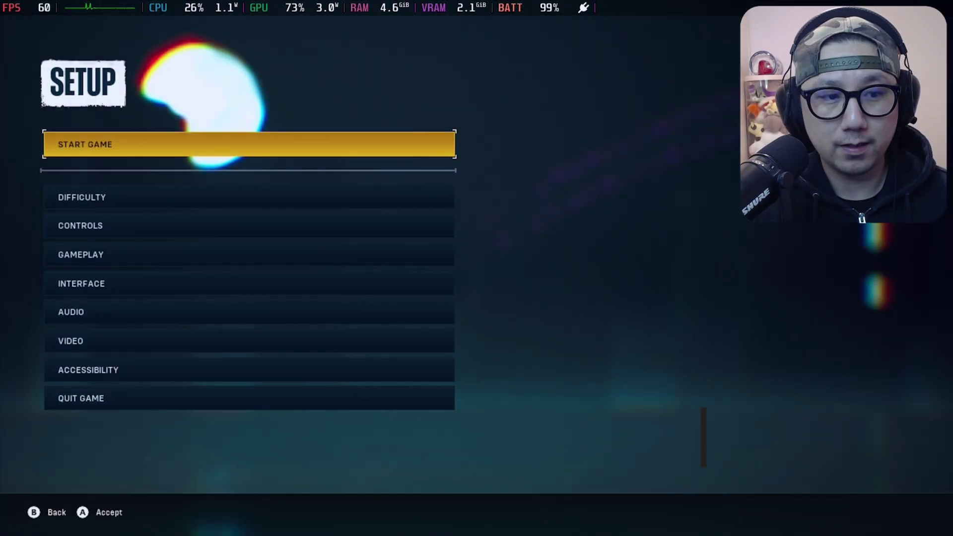
# In Video settings, change Anti-Aliasing/Upscaling Mode from TAA to DLSS, passing over DLAA.
pyautogui.press('Down')
pyautogui.press('Down')
pyautogui.press('Down')
pyautogui.press('Down')
pyautogui.press('Down')
pyautogui.press('Down')
pyautogui.press('Return')
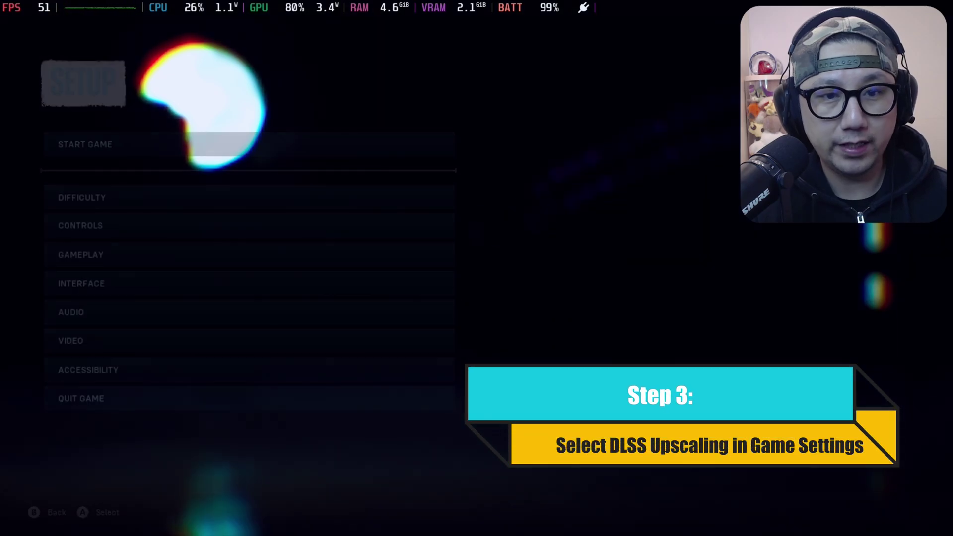
pyautogui.press('Down')
pyautogui.press('Down')
pyautogui.press('Down')
pyautogui.press('Down')
pyautogui.press('Down')
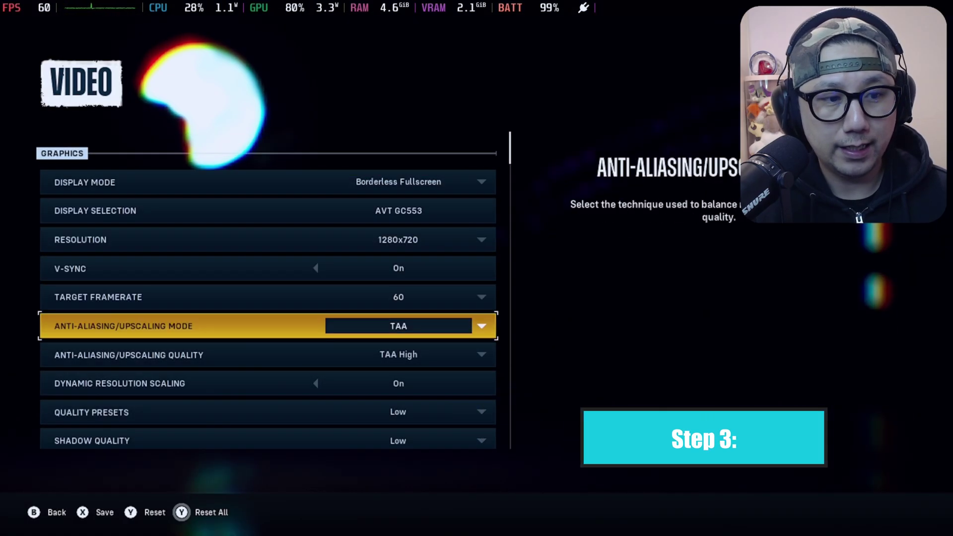
pyautogui.press('Return')
pyautogui.press('Down')
pyautogui.press('Down')
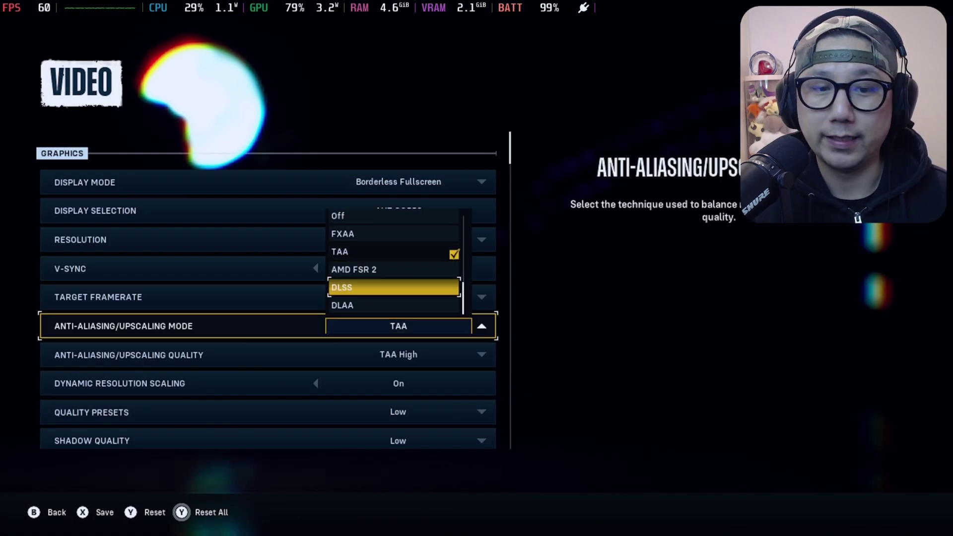
pyautogui.press('Down')
pyautogui.press('Up')
pyautogui.press('Up')
pyautogui.press('Down')
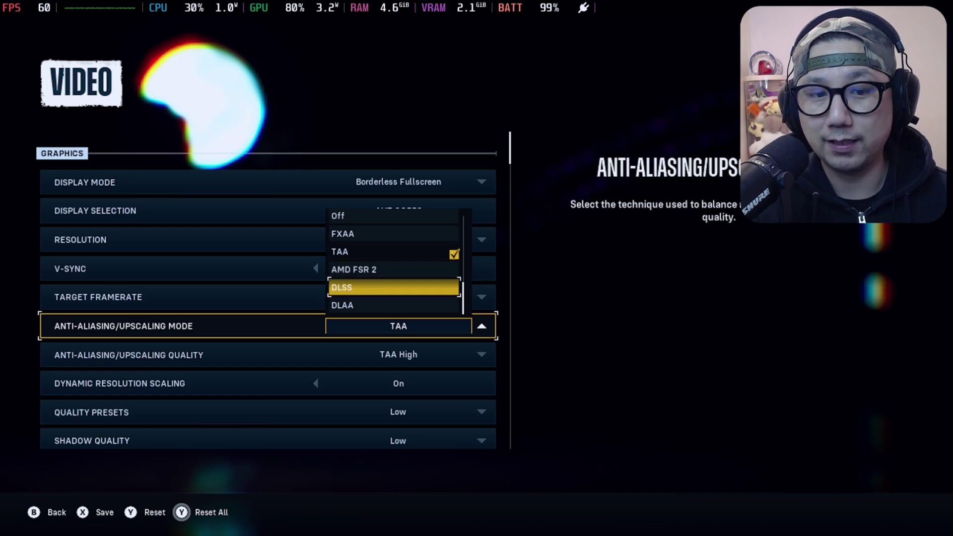
pyautogui.press('Down')
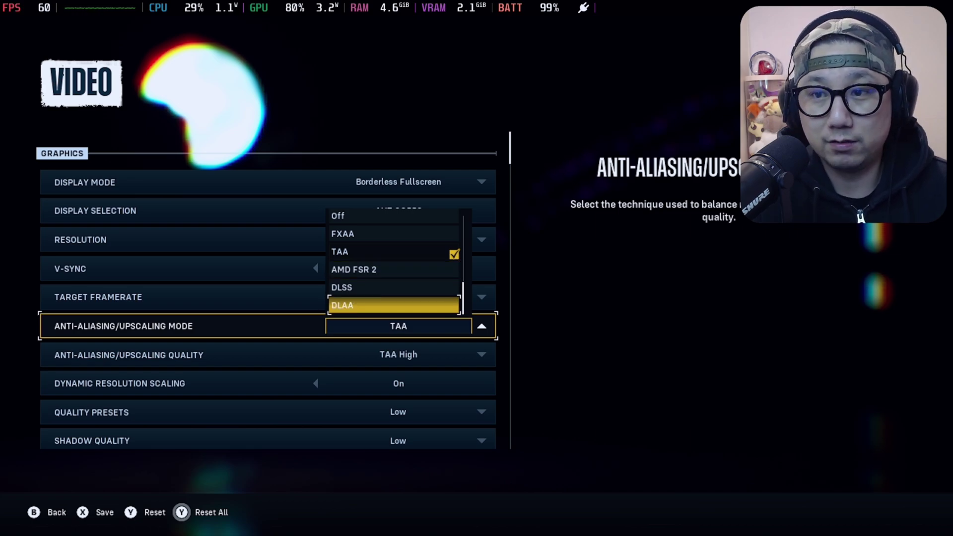
pyautogui.press('Up')
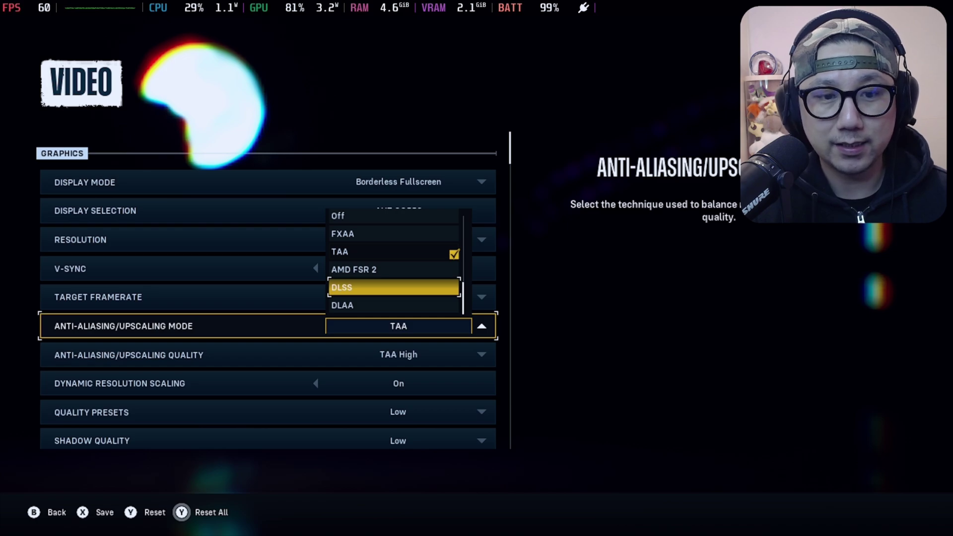
pyautogui.press('Return')
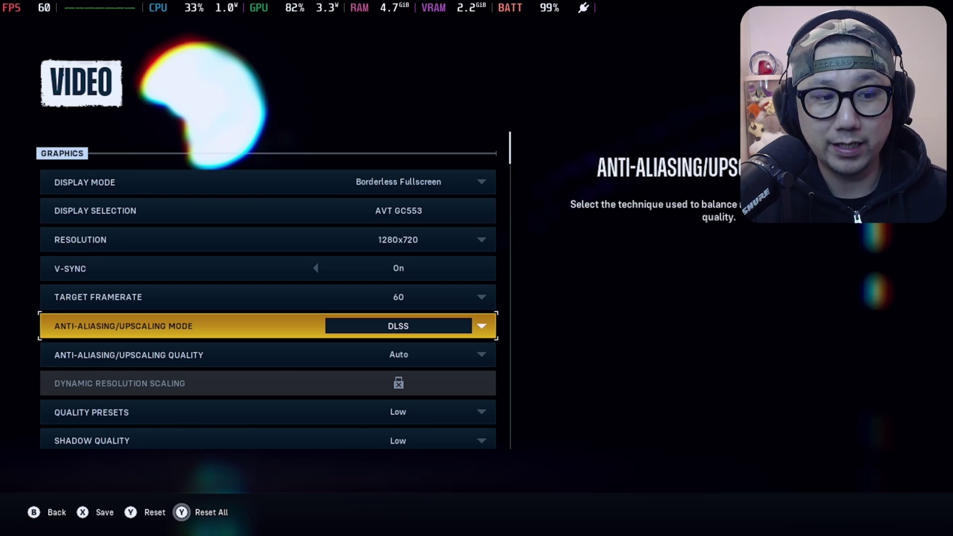
# Set the DLSS upscaling quality to Quality.
pyautogui.press('Down')
pyautogui.press('Return')
pyautogui.press('Down')
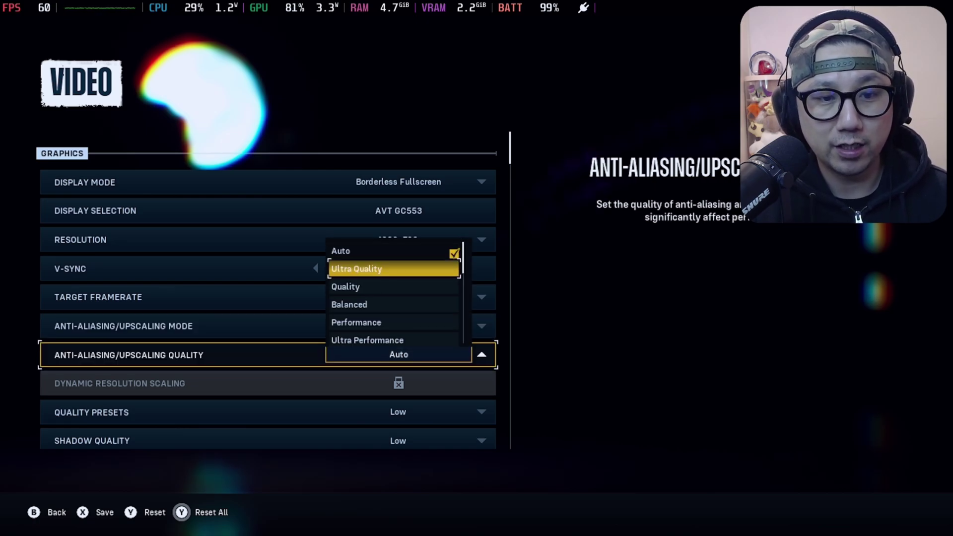
pyautogui.press('Down')
pyautogui.press('Return')
# Review the other video settings, from FPS Counter to Target Framerate, and return to Upscaling Mode.
pyautogui.press('Down')
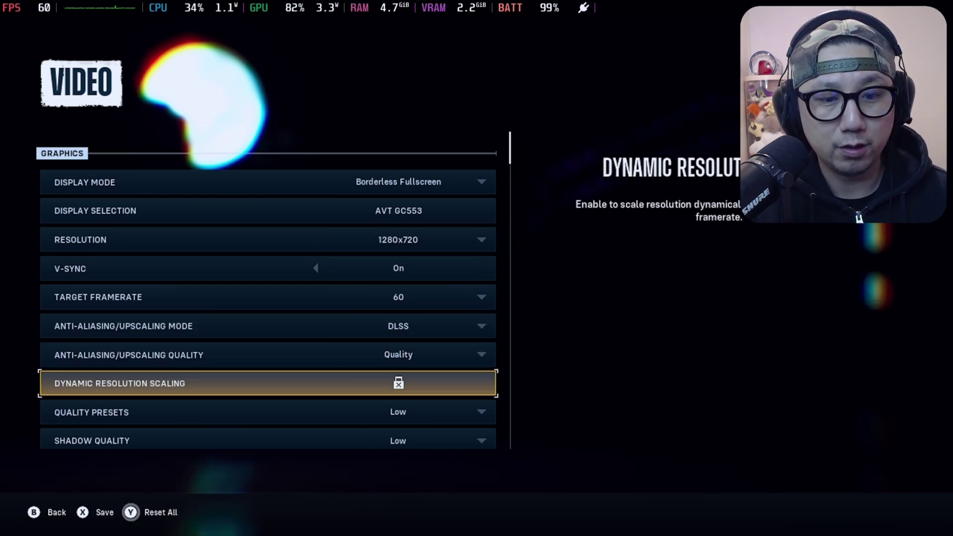
pyautogui.press('Down')
pyautogui.press('Down')
pyautogui.press('Down')
pyautogui.press('Down')
pyautogui.press('Down')
pyautogui.press('Down')
pyautogui.press('Down')
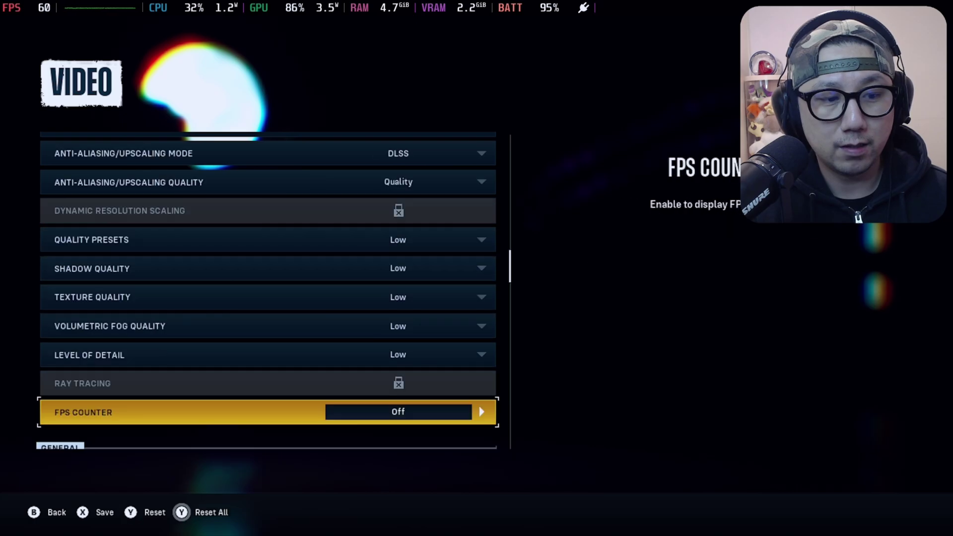
pyautogui.press('Up')
pyautogui.press('Up')
pyautogui.press('Down')
pyautogui.press('Down')
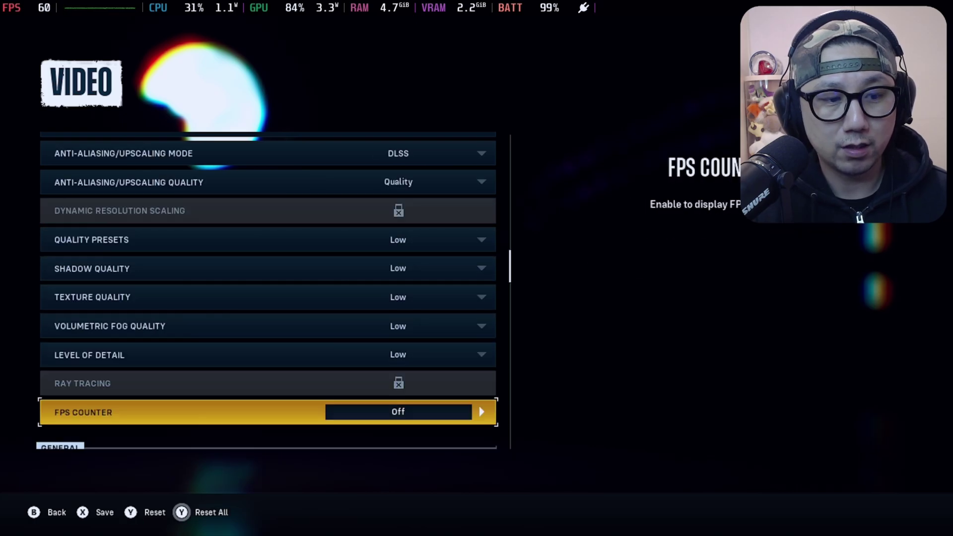
pyautogui.press('Down')
pyautogui.press('Up')
pyautogui.press('Up')
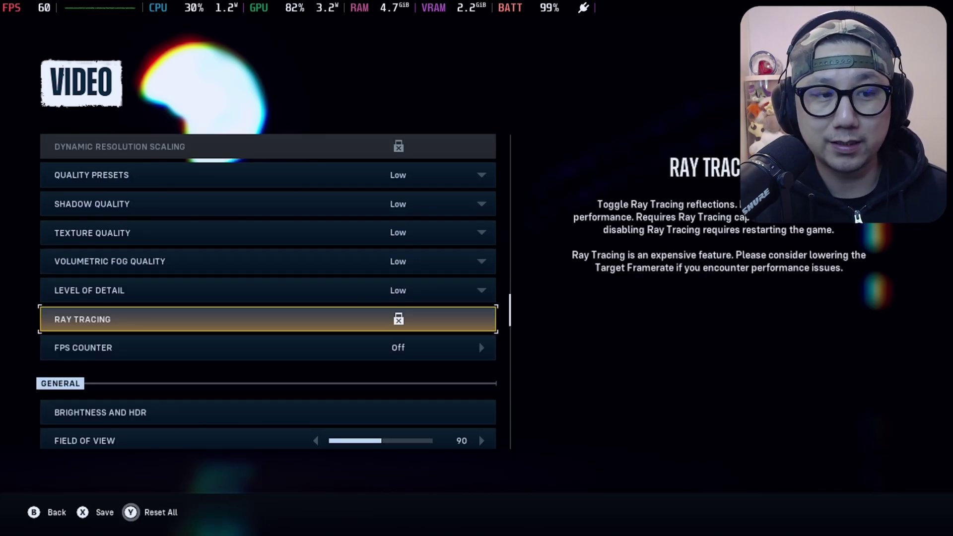
pyautogui.press('Up')
pyautogui.press('Up')
pyautogui.press('Up')
pyautogui.press('Up')
pyautogui.press('Up')
pyautogui.press('Up')
pyautogui.press('Up')
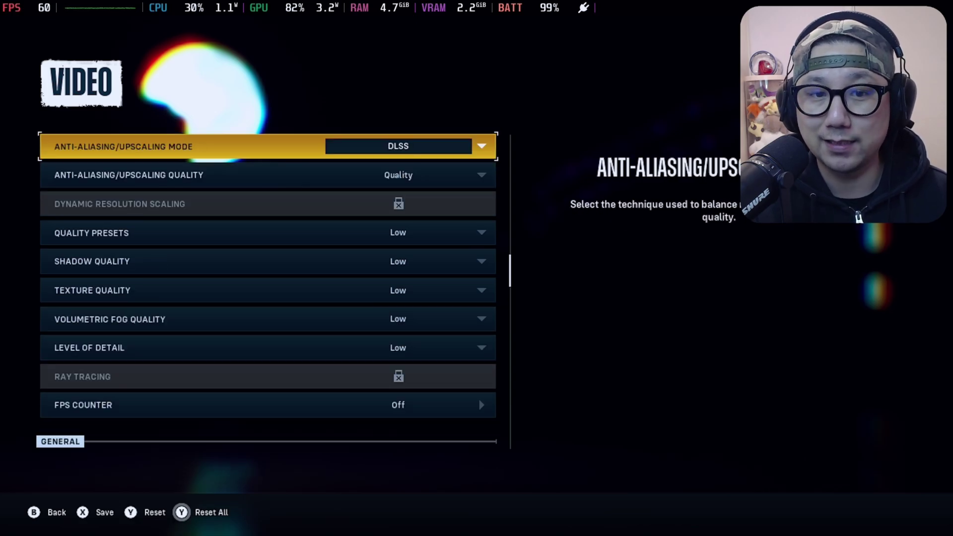
pyautogui.press('Up')
pyautogui.press('Down')
pyautogui.press('Down')
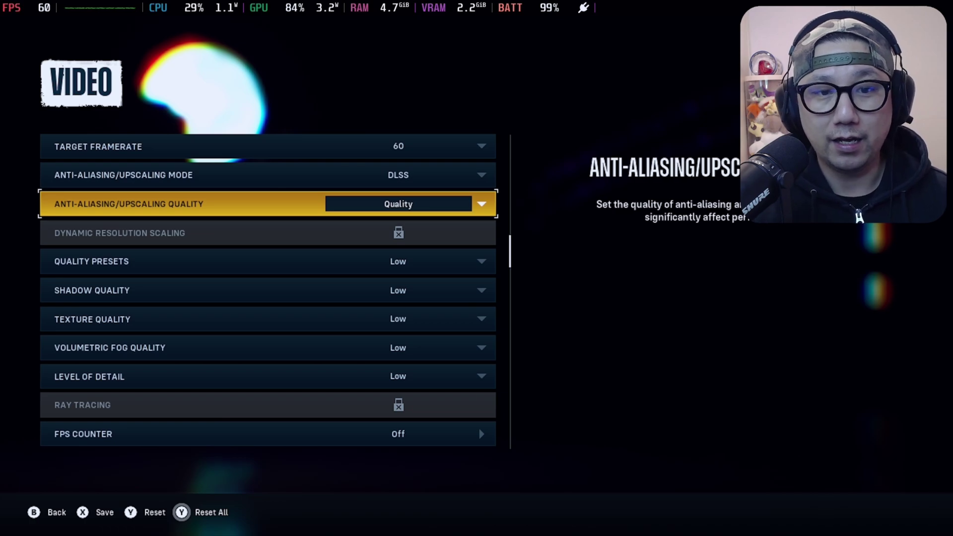
pyautogui.press('Up')
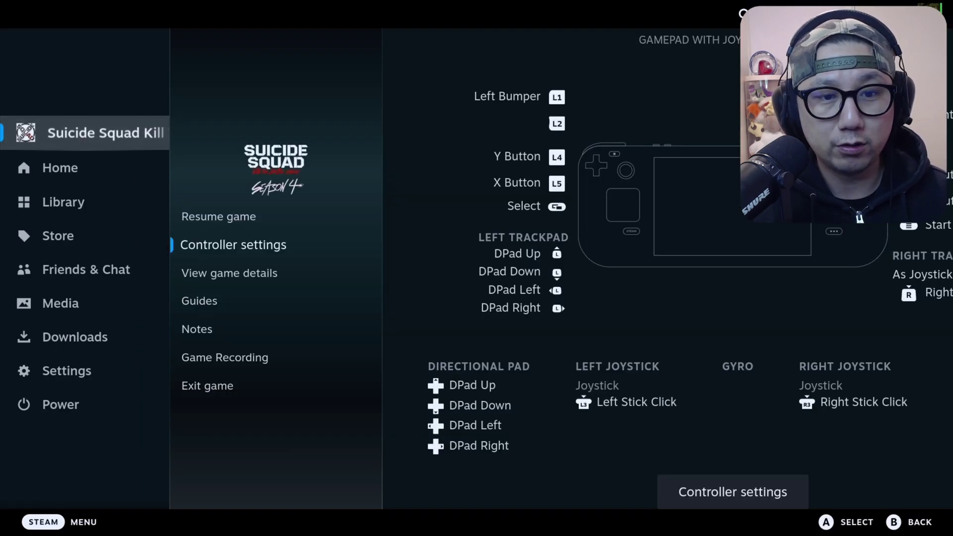
# Open the game's controller settings and reach the L4 back grip mapping.
pyautogui.press('Right')
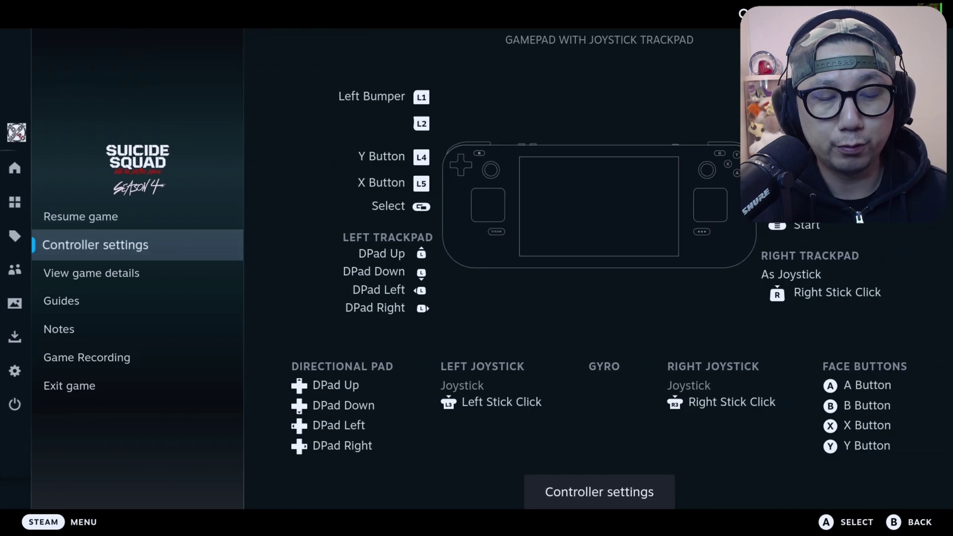
pyautogui.press('Right')
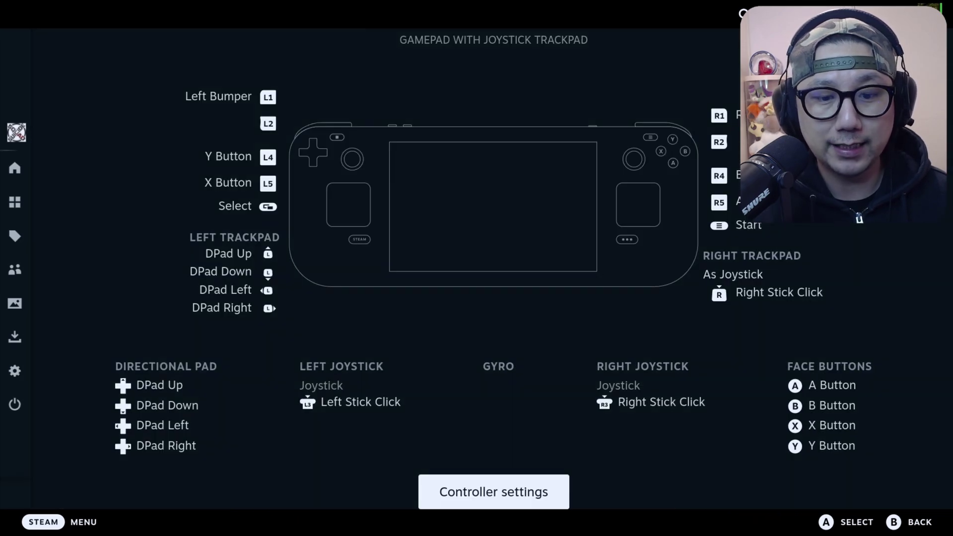
pyautogui.press('Return')
pyautogui.press('Down')
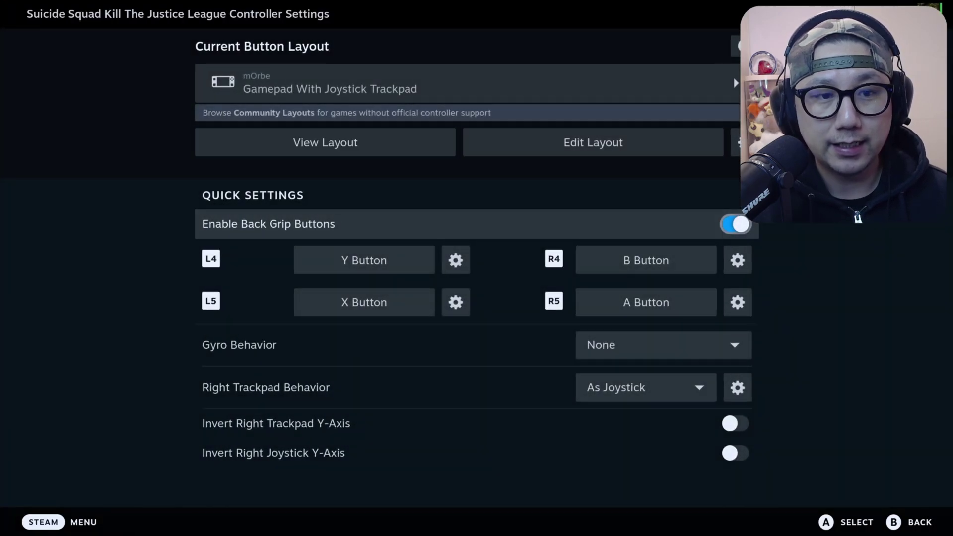
pyautogui.press('Return')
pyautogui.press('Return')
pyautogui.press('Down')
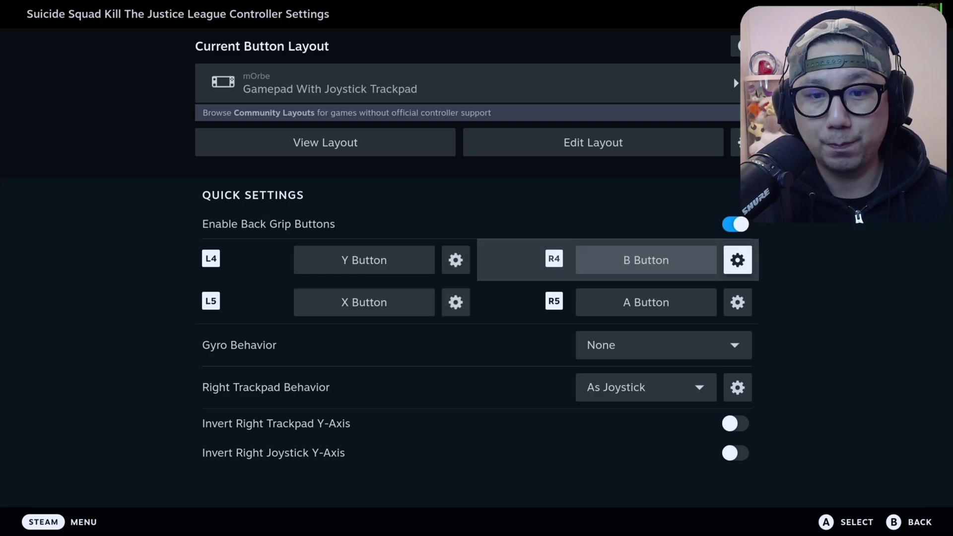
pyautogui.press('Left')
pyautogui.press('Left')
pyautogui.press('Return')
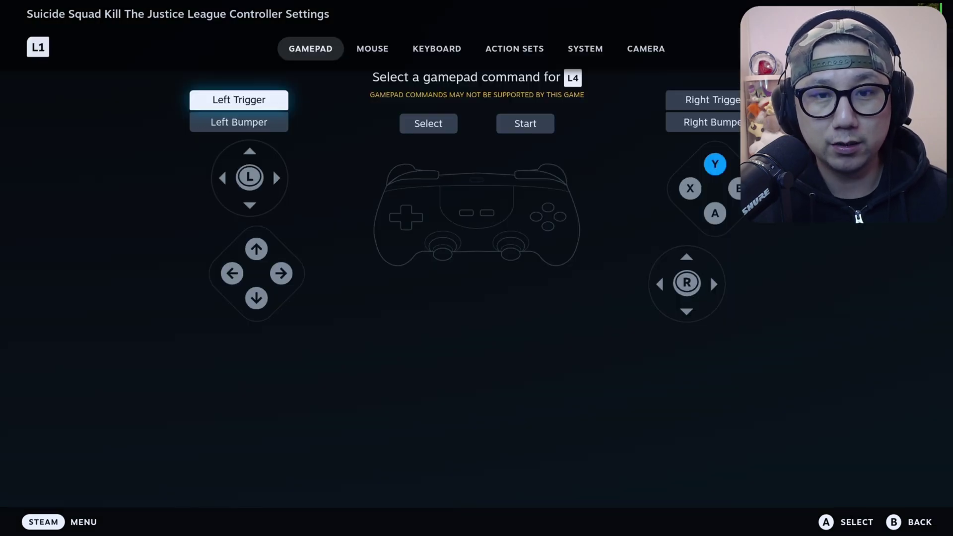
# Assign the Insert keyboard key to L4 and return to the game.
pyautogui.press('Tab')
pyautogui.press('Tab')
pyautogui.press('Down')
pyautogui.press('Right')
pyautogui.press('Right')
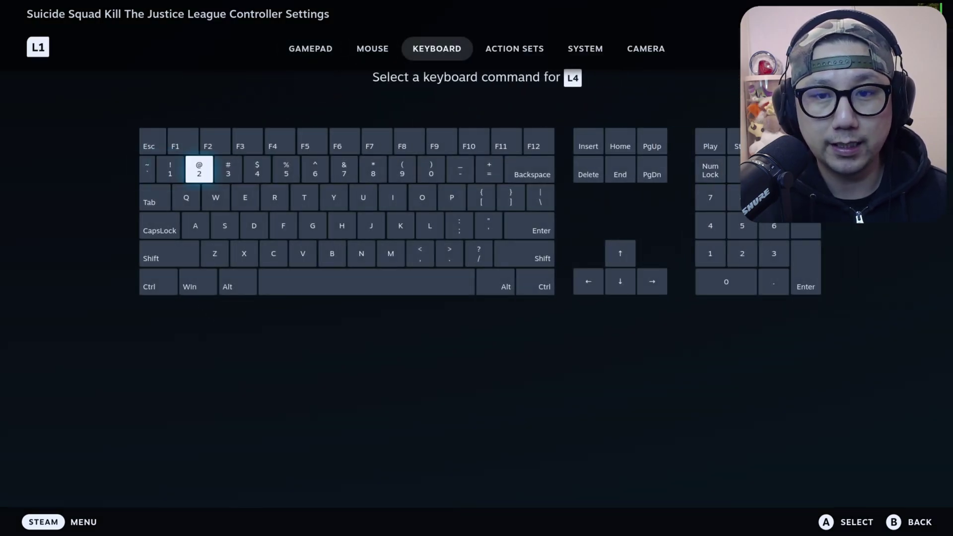
pyautogui.press('Right')
pyautogui.press('Right')
pyautogui.press('Right')
pyautogui.press('Right')
pyautogui.press('Right')
pyautogui.press('Right')
pyautogui.press('Right')
pyautogui.press('Right')
pyautogui.press('Right')
pyautogui.press('Right')
pyautogui.press('Right')
pyautogui.press('Right')
pyautogui.press('Right')
pyautogui.press('Left')
pyautogui.press('Up')
pyautogui.press('Return')
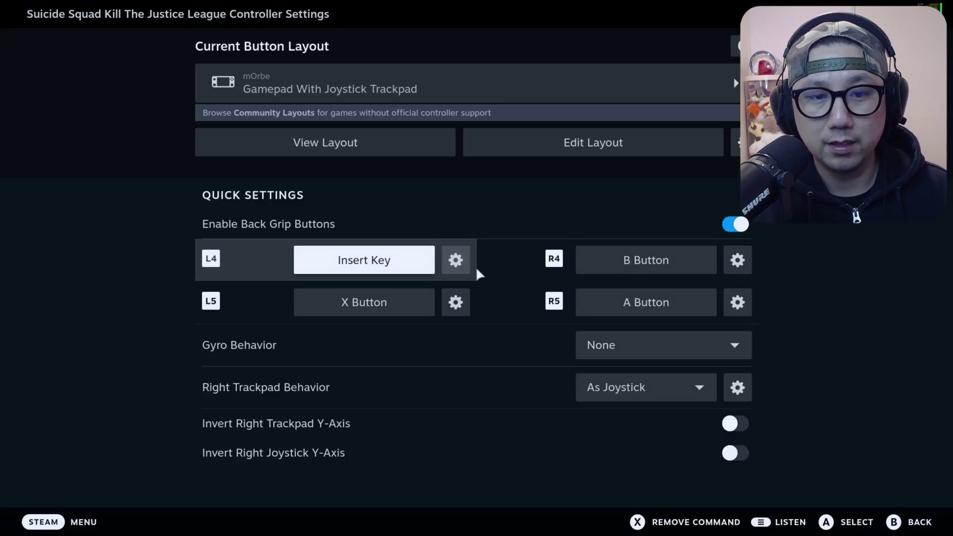
pyautogui.press('Escape')
pyautogui.press('Escape')
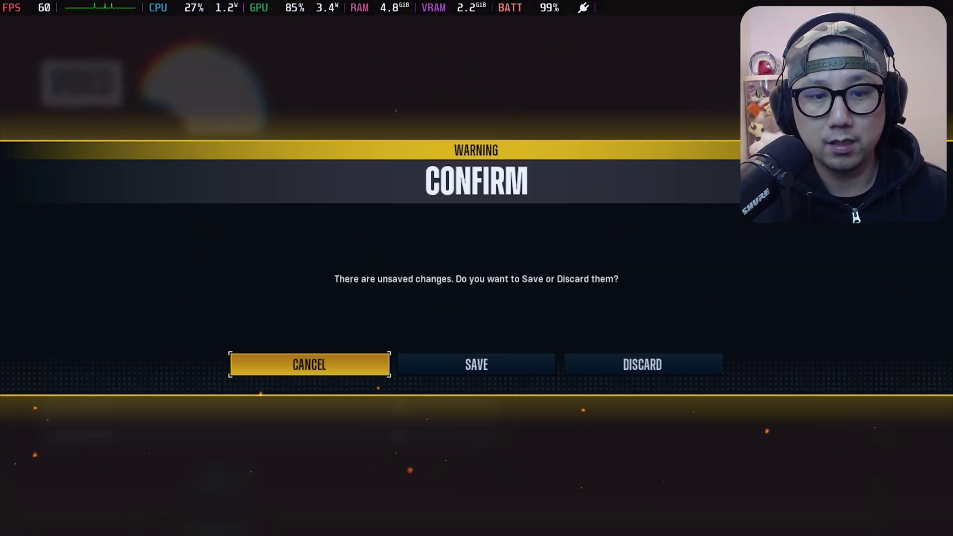
# Dismiss the unsaved-changes prompt and inspect OptiScaler's XeSS 1.3.1 upscaler and RCAS settings.
pyautogui.press('Return')
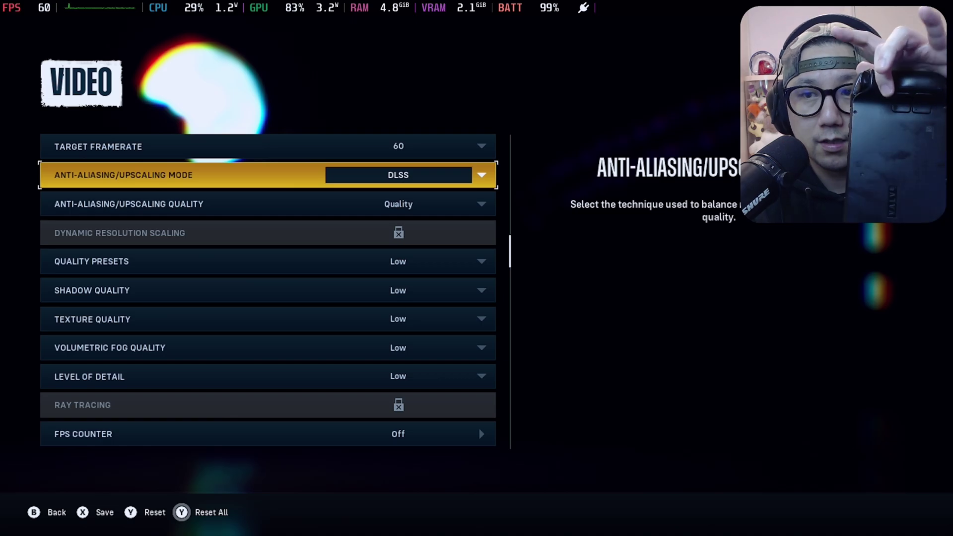
pyautogui.press('Insert')
pyautogui.press('Insert')
pyautogui.press('Insert')
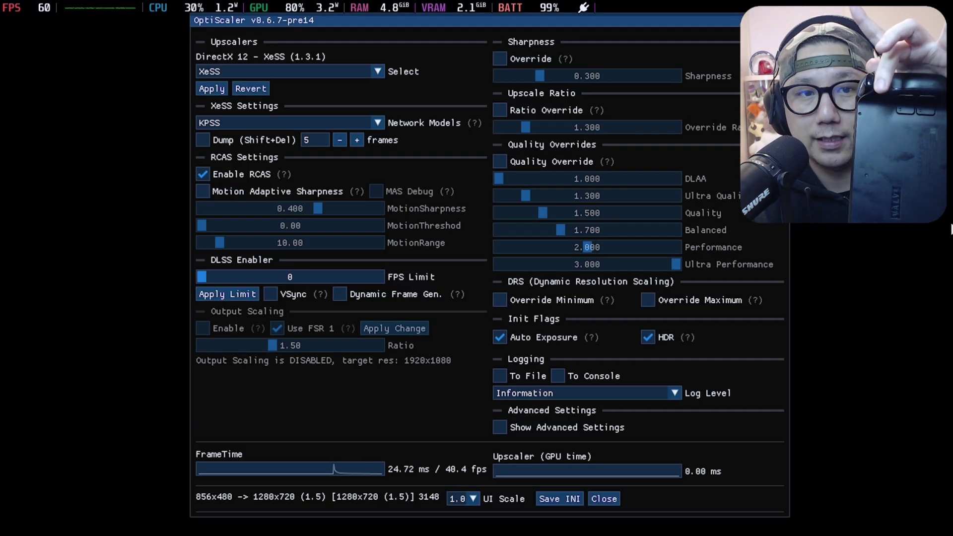
pyautogui.press('Insert')
pyautogui.press('Insert')
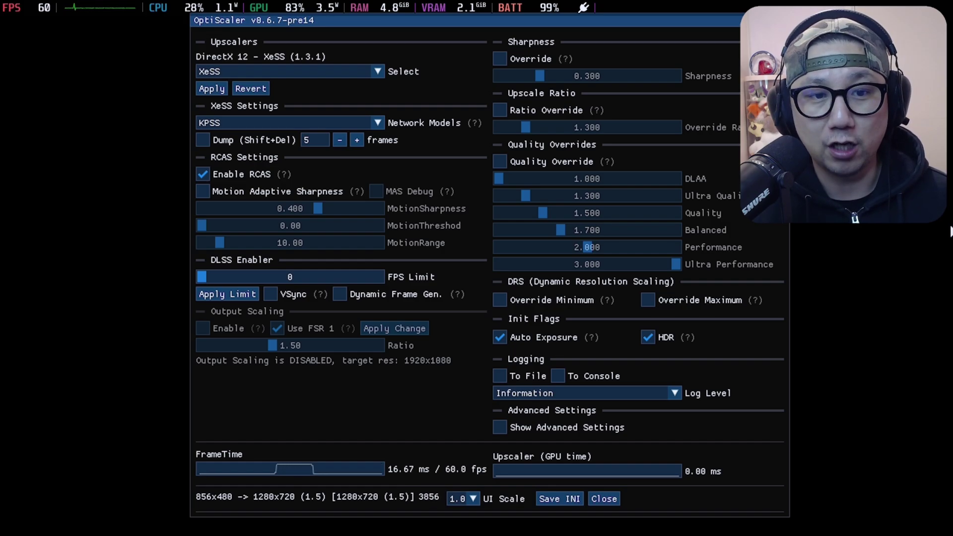
pyautogui.moveTo(285, 174)
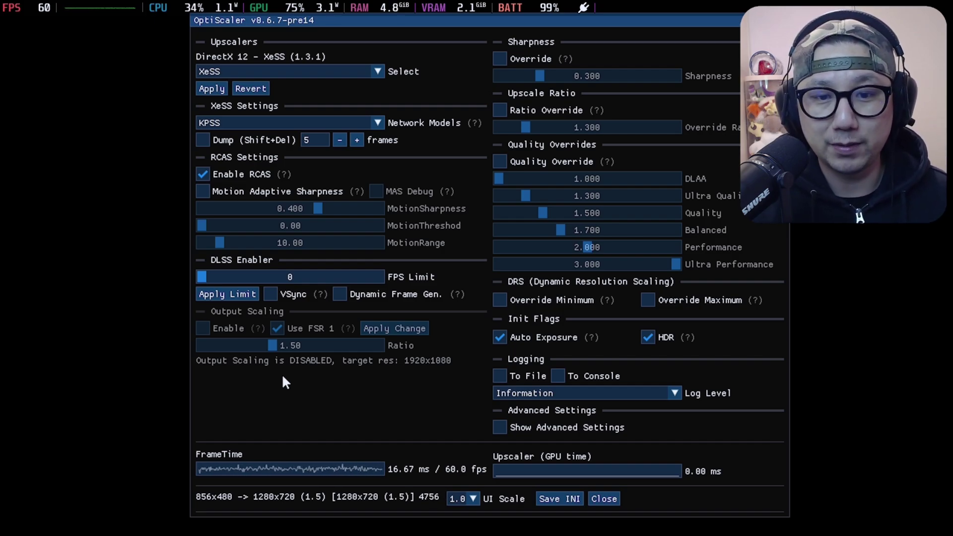
pyautogui.press('Insert')
pyautogui.press('Insert')
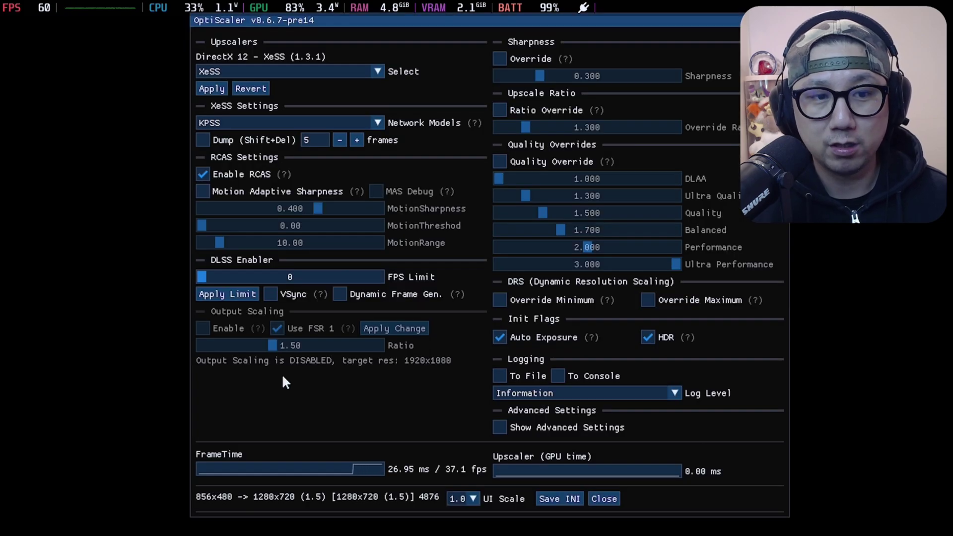
pyautogui.press('Insert')
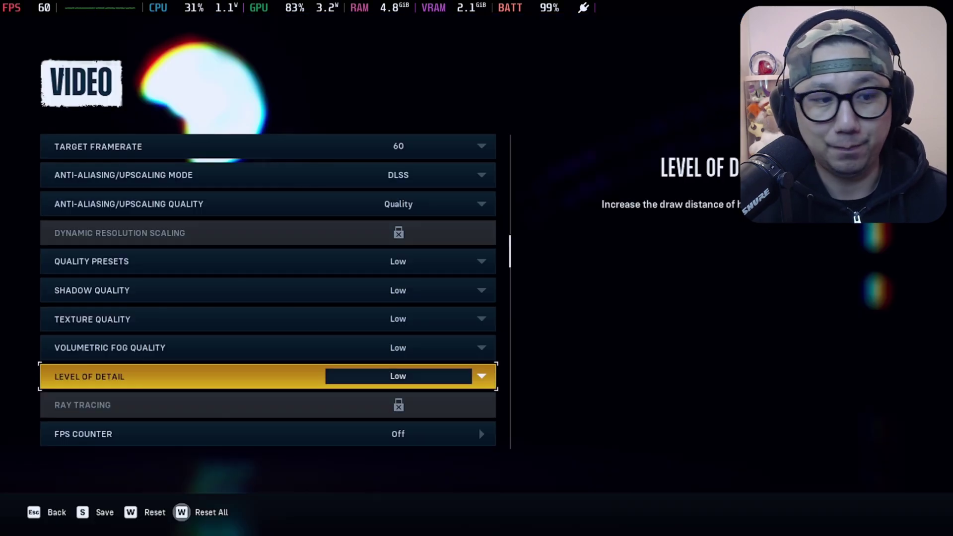
# Back out of Video settings and save the changed options.
pyautogui.press('Escape')
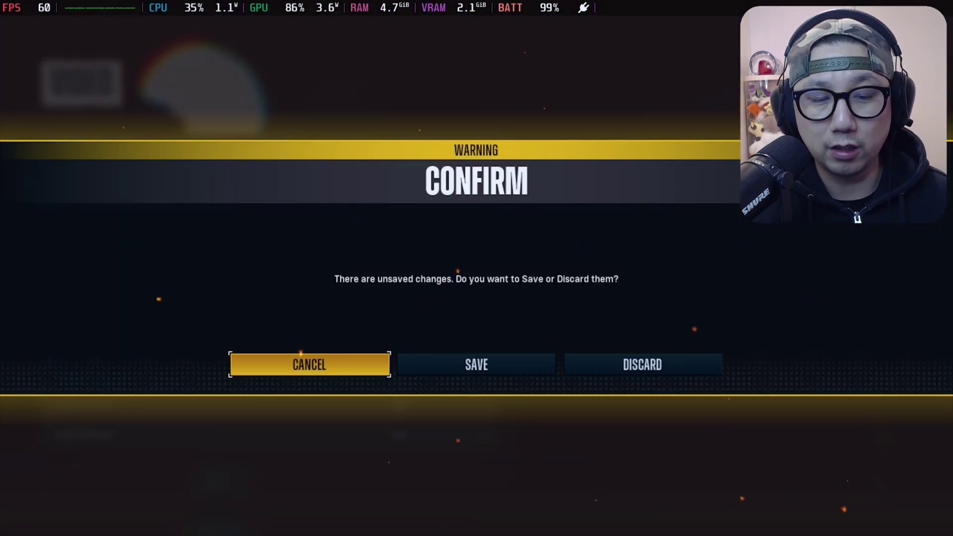
pyautogui.press('Right')
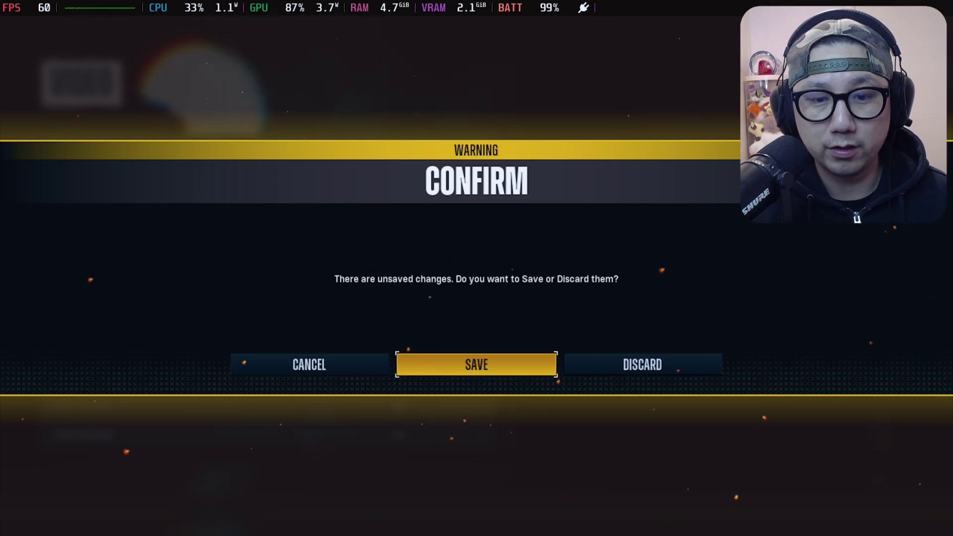
pyautogui.press('Return')
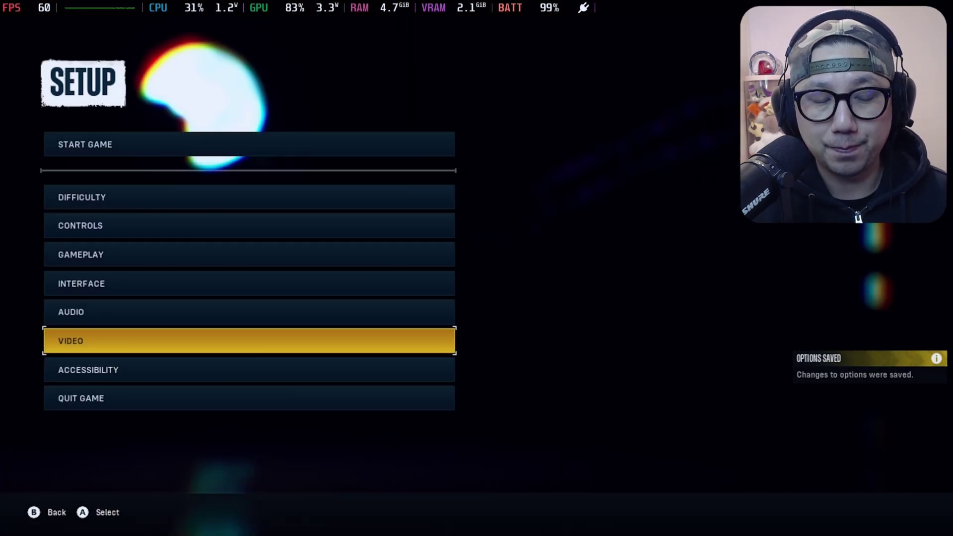
# Select Quit Game and bring up its confirmation.
pyautogui.press('Down')
pyautogui.press('Down')
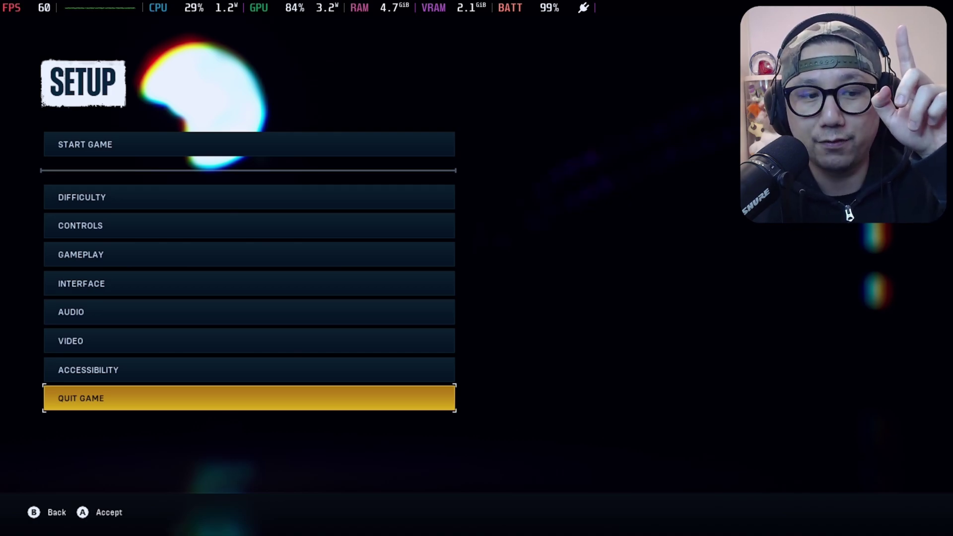
pyautogui.press('Return')
pyautogui.press('Escape')
pyautogui.press('Return')
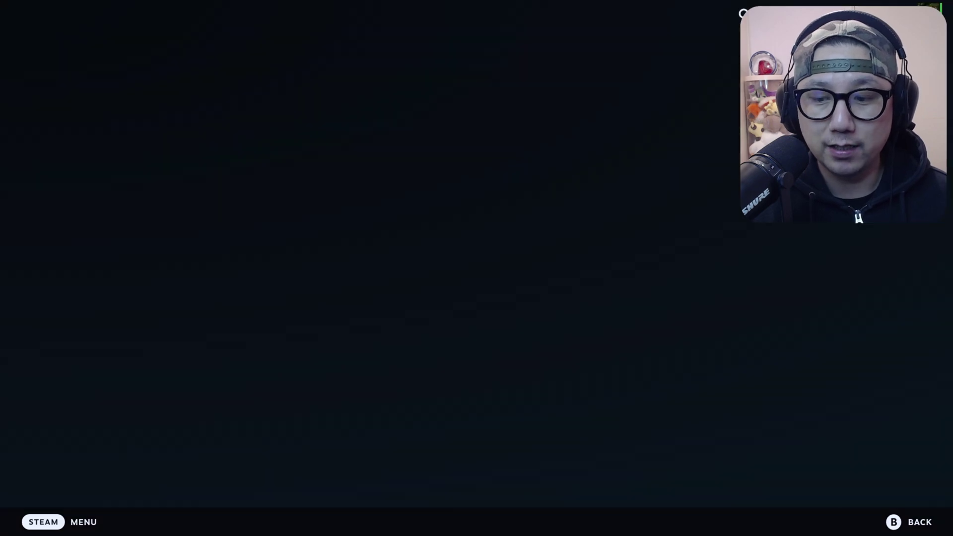
# Return to Home and open Decky's settings from Quick Access.
pyautogui.press('Escape')
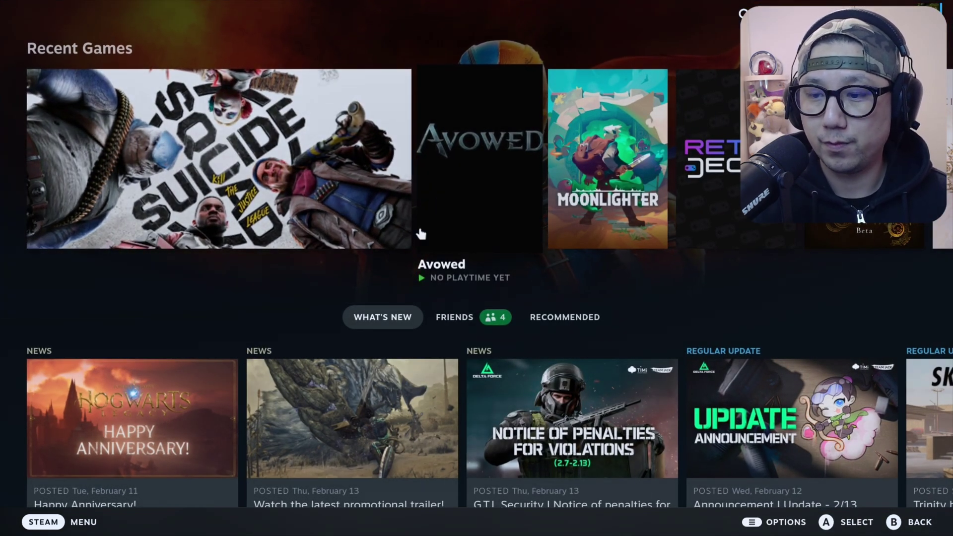
pyautogui.hotkey('ctrl', '2')
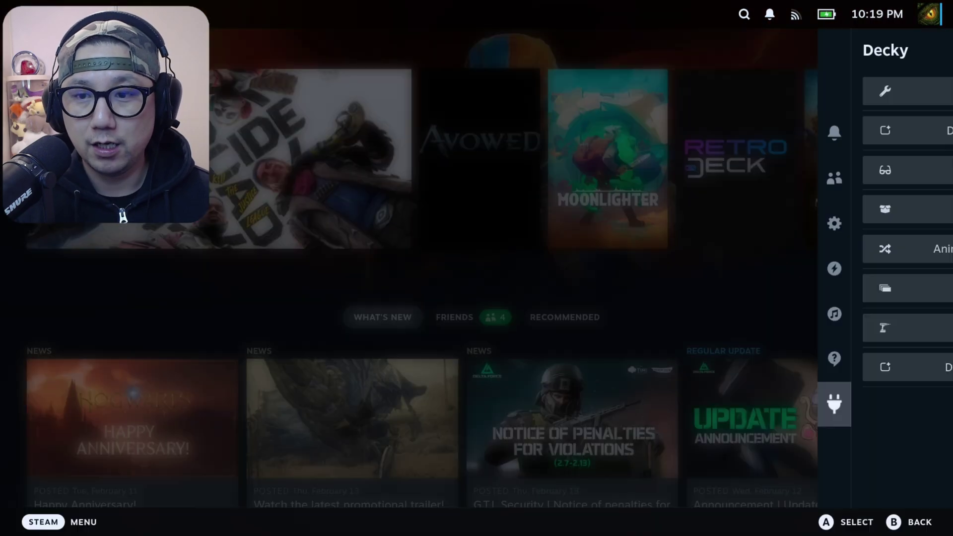
pyautogui.press('Up')
pyautogui.press('Right')
pyautogui.press('Return')
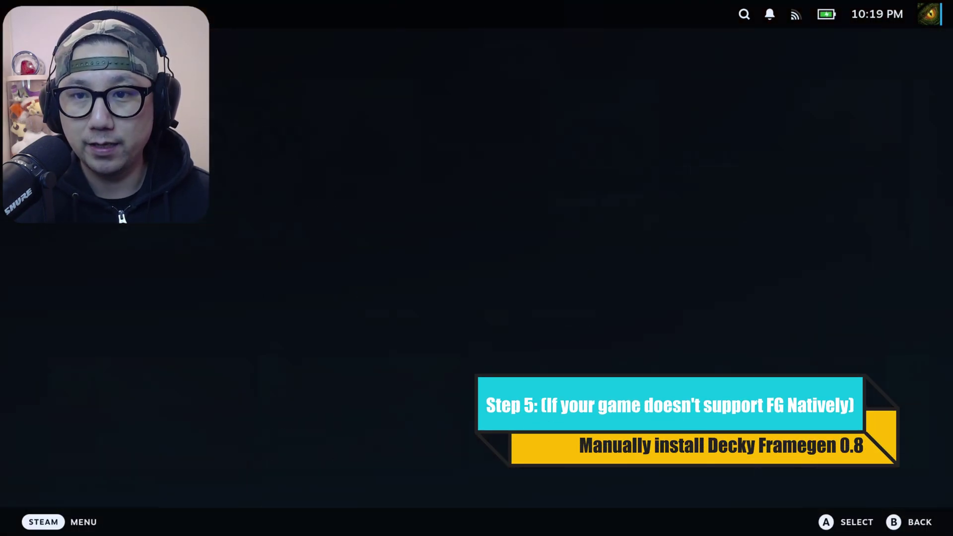
# Review the installed Decky Framegen 0.9.1 and 0.8.0 plugins, then back out to Home.
pyautogui.press('Down')
pyautogui.press('Right')
pyautogui.press('Down')
pyautogui.press('Down')
pyautogui.press('Down')
pyautogui.press('Down')
pyautogui.press('Down')
pyautogui.press('Down')
pyautogui.press('Down')
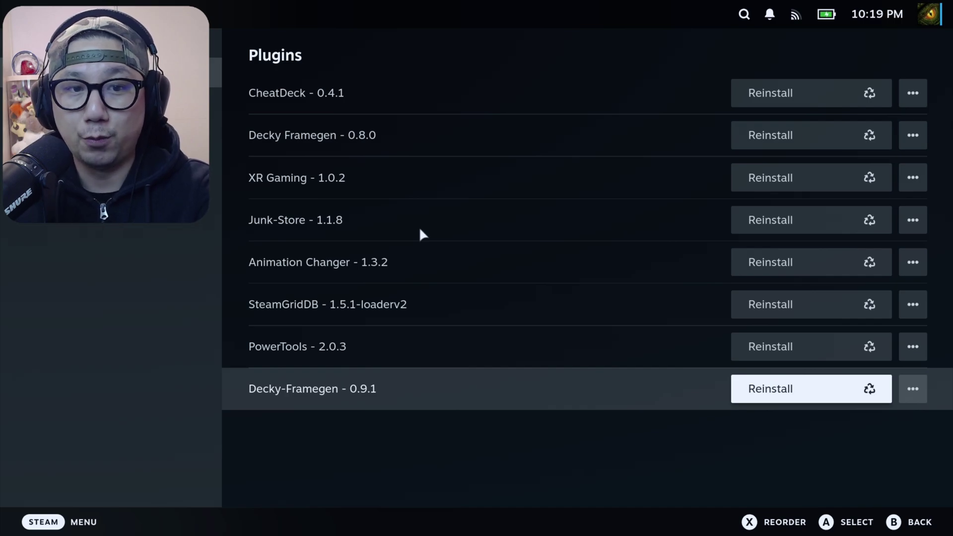
pyautogui.press('Up')
pyautogui.press('Up')
pyautogui.press('Up')
pyautogui.press('Up')
pyautogui.press('Up')
pyautogui.press('Up')
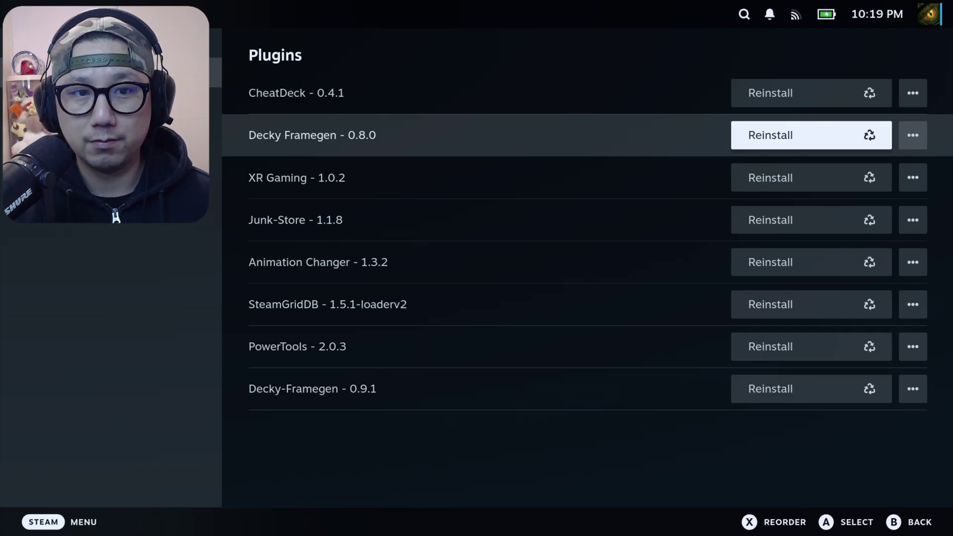
pyautogui.press('Escape')
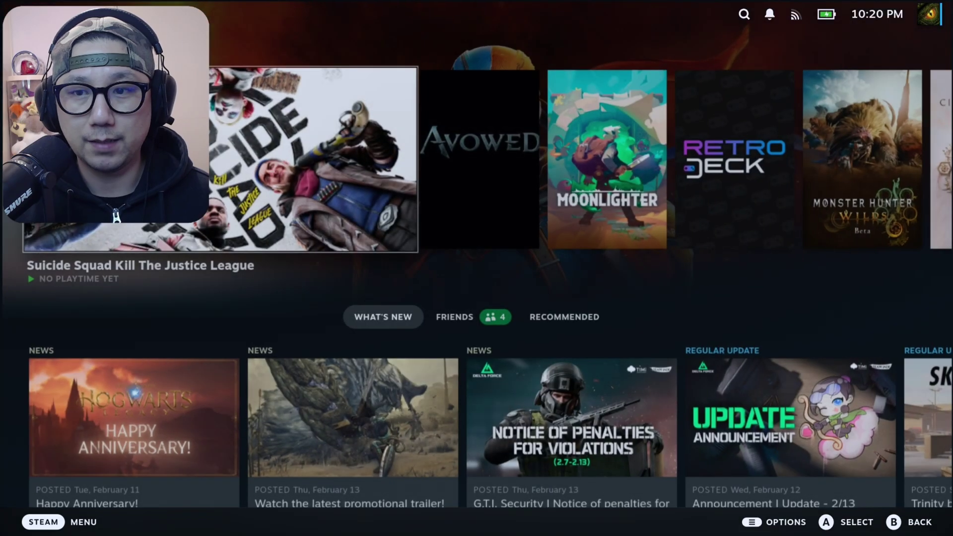
# Open and close Suicide Squad's options menu without changing anything.
pyautogui.press('Menu')
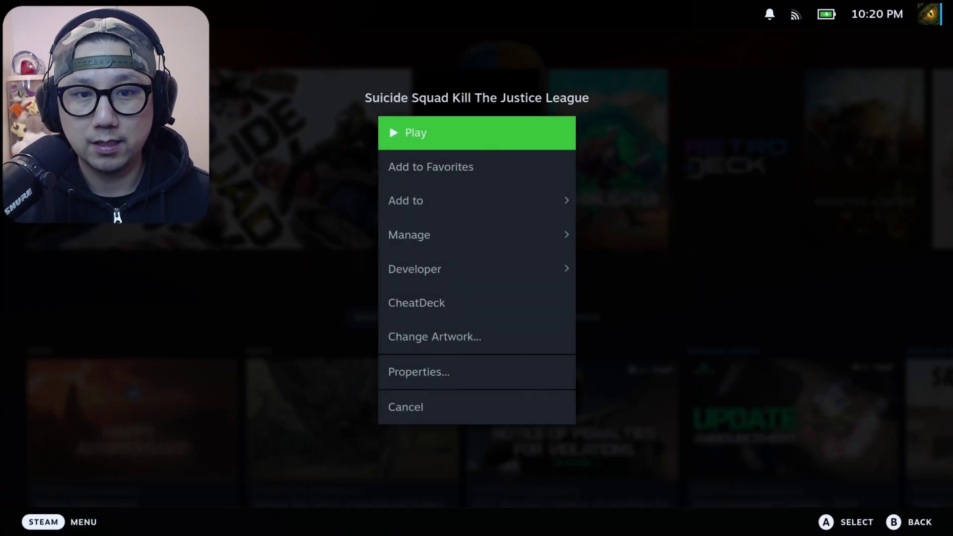
pyautogui.press('Down')
pyautogui.press('Down')
pyautogui.press('Down')
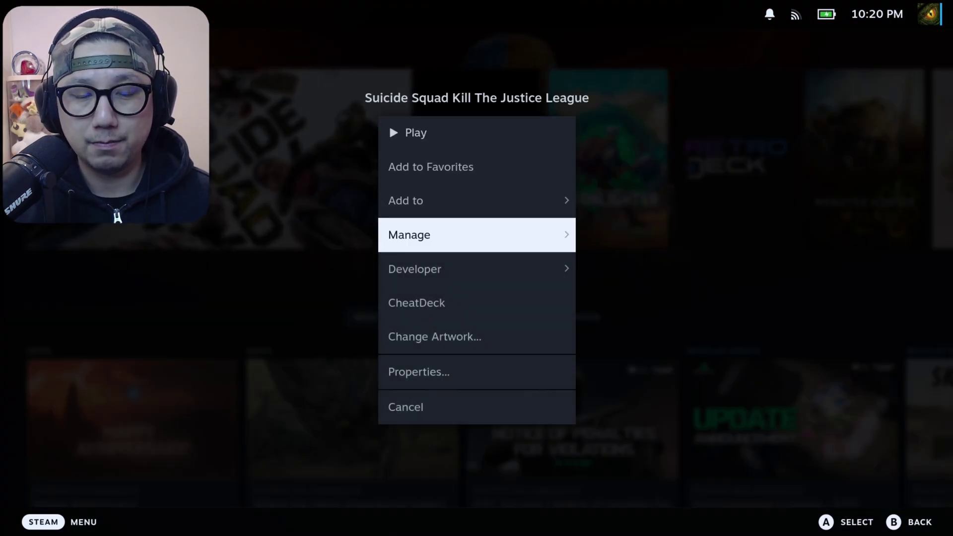
pyautogui.press('Escape')
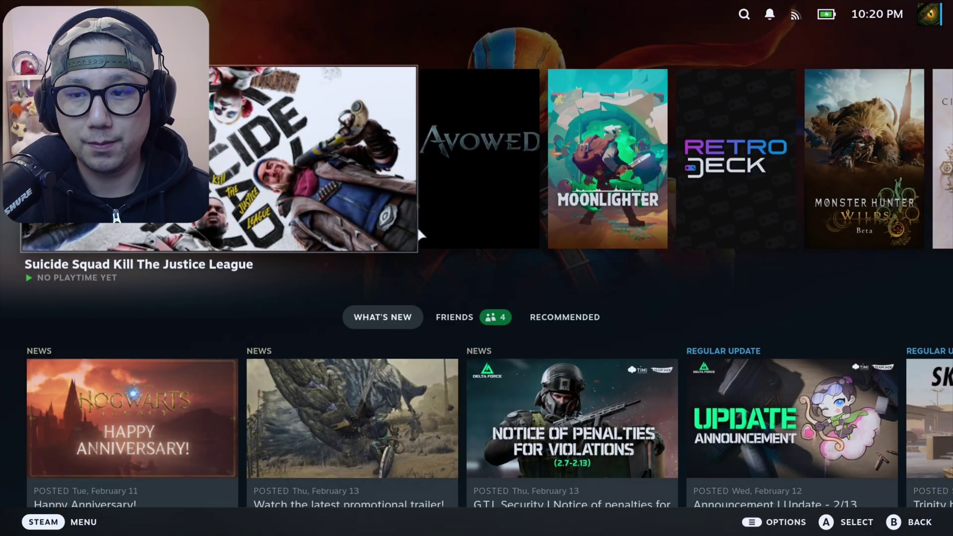
# Uninstall the FG mod from the Decky Framegen plugin page.
pyautogui.hotkey('ctrl', '2')
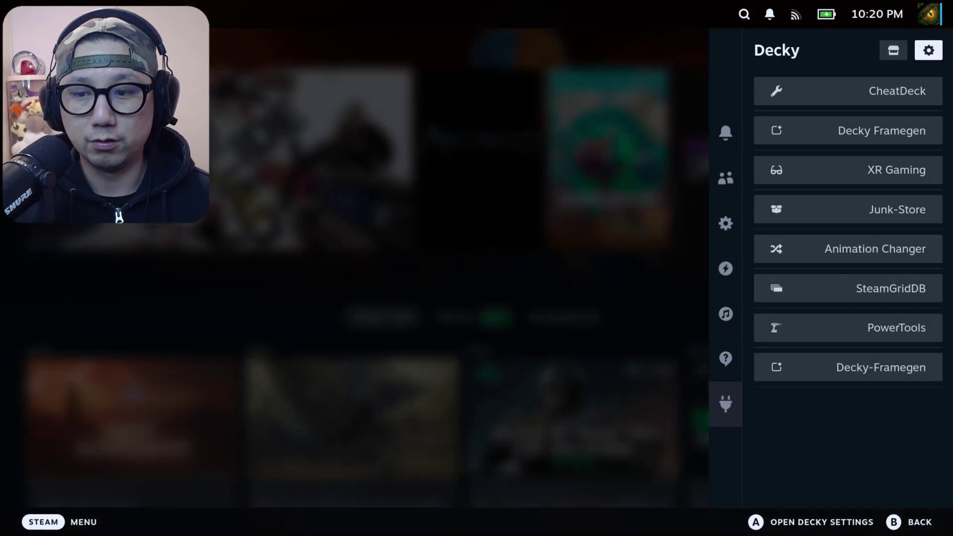
pyautogui.press('Down')
pyautogui.press('Down')
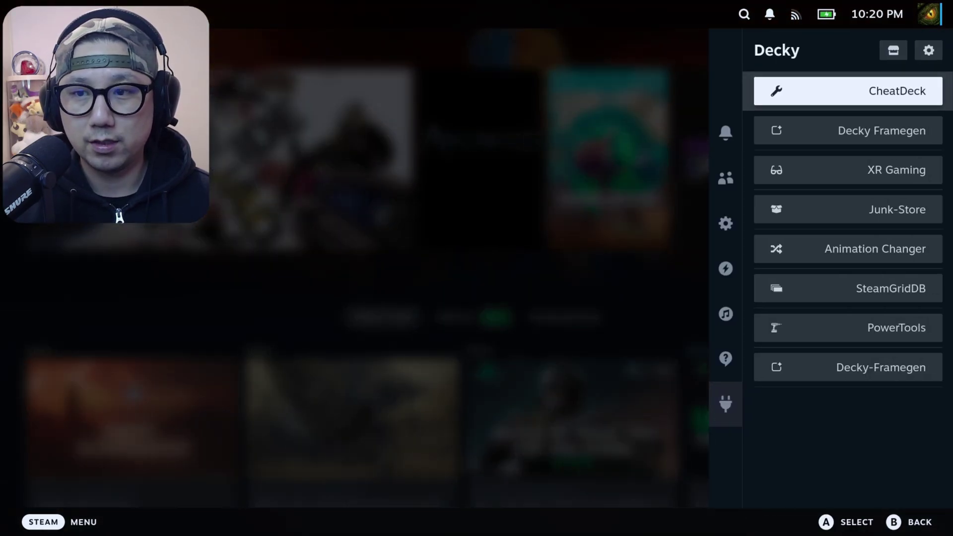
pyautogui.press('Return')
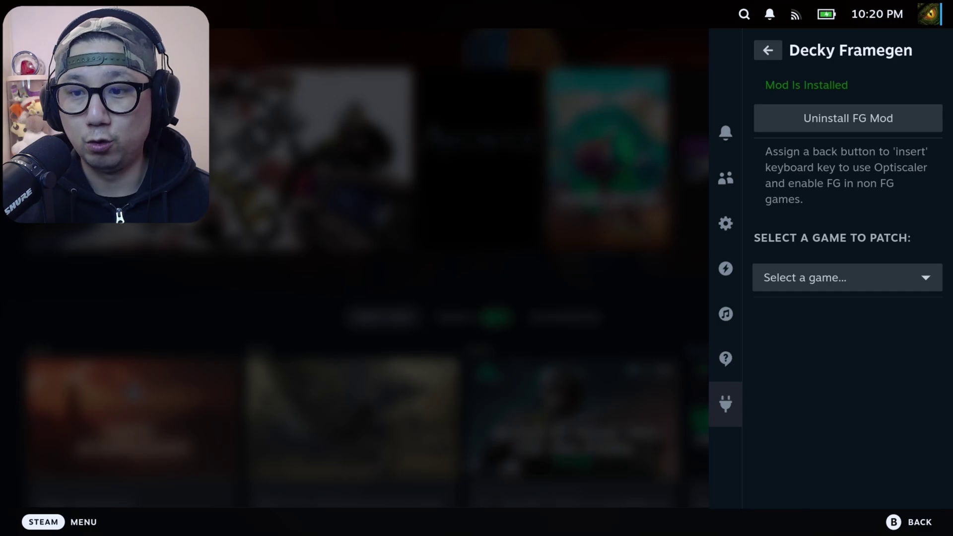
pyautogui.press('Down')
pyautogui.press('Return')
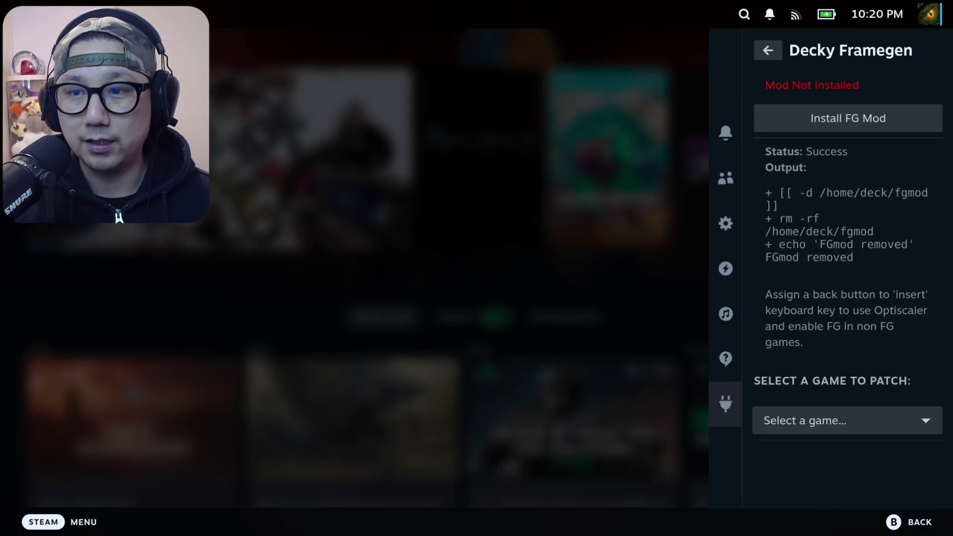
# Reinstall the FG mod with Install FG Mod, then leave the plugin page.
pyautogui.press('Down')
pyautogui.press('Up')
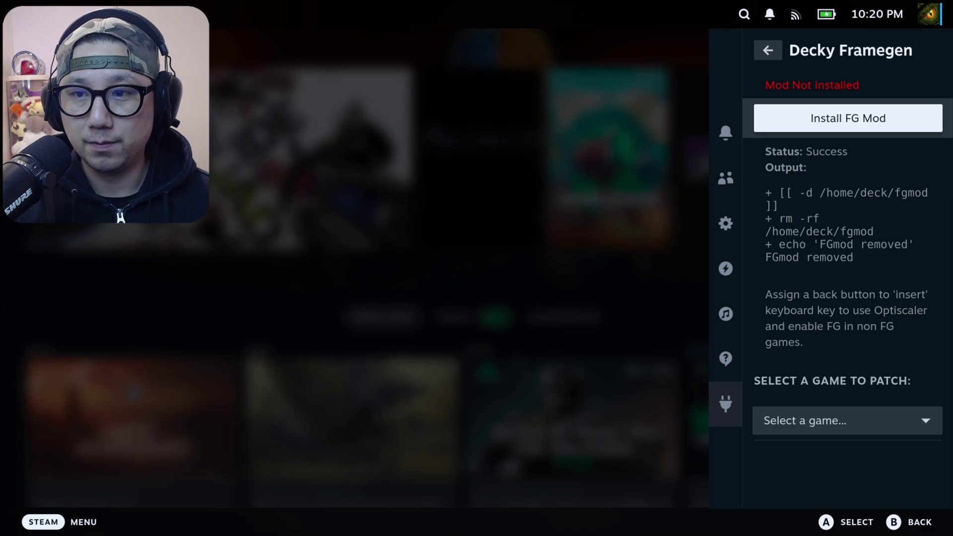
pyautogui.press('Return')
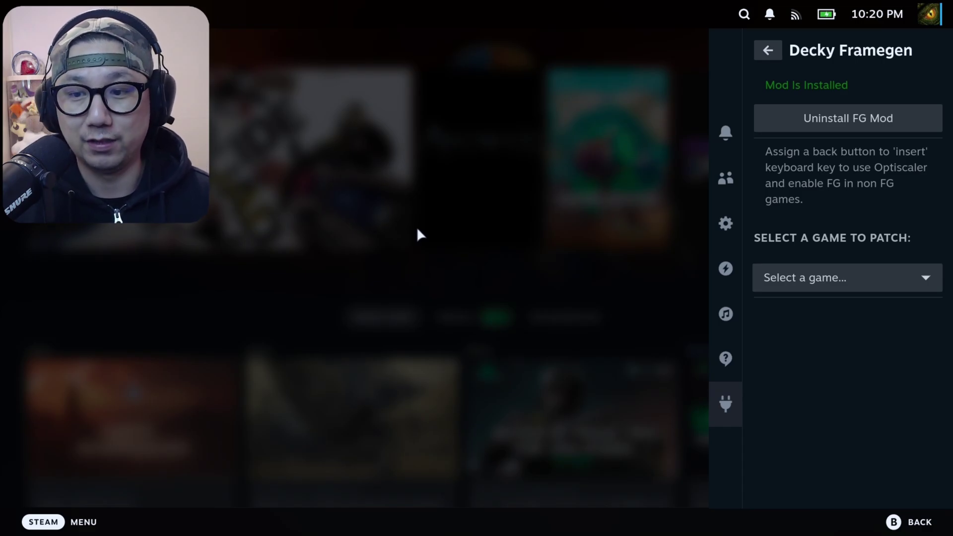
pyautogui.press('Escape')
pyautogui.press('Escape')
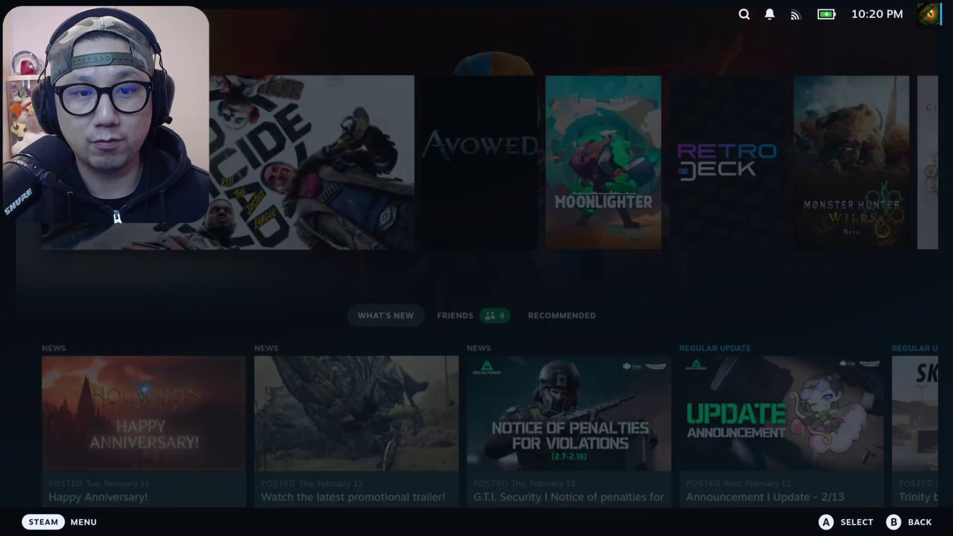
# Launch Suicide Squad from the home screen and toggle the OptiScaler overlay open and shut.
pyautogui.press('Return')
pyautogui.press('Return')
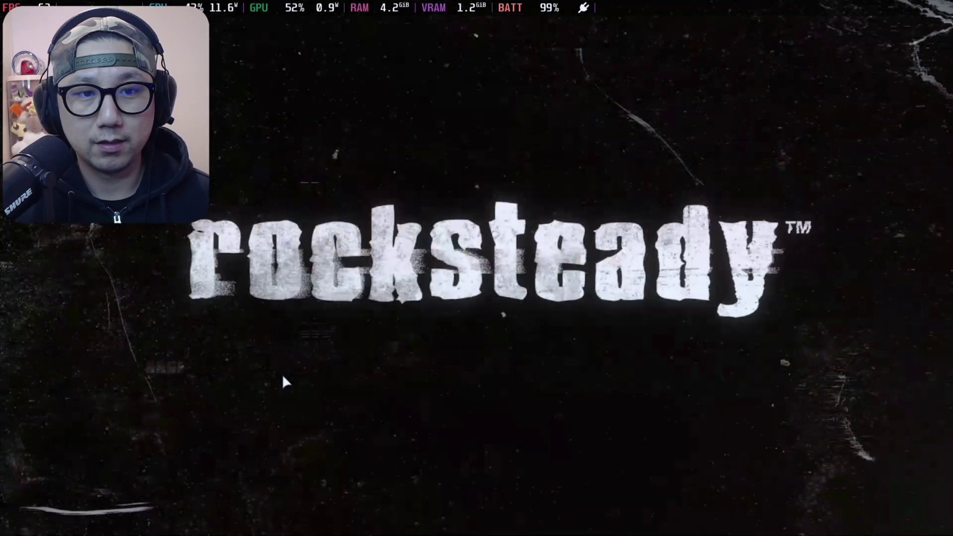
pyautogui.press('Insert')
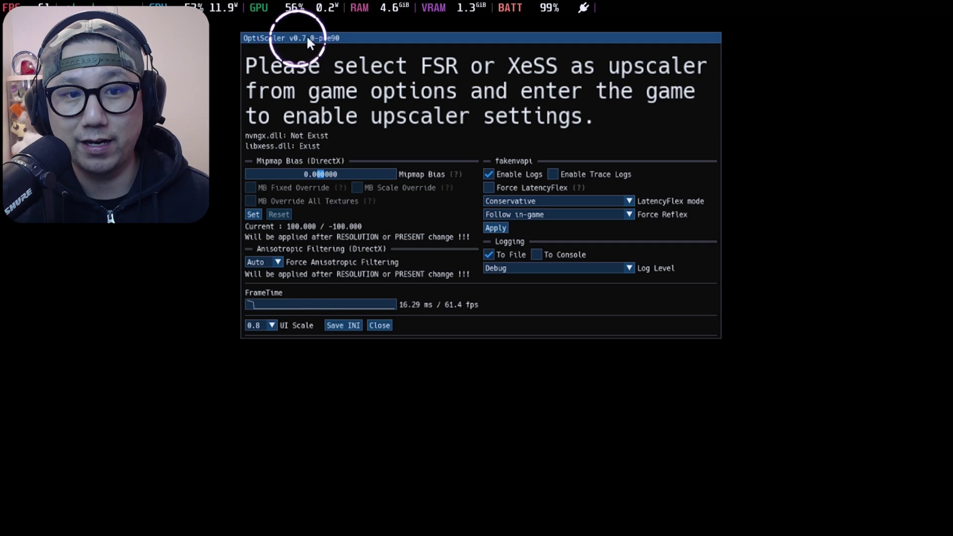
pyautogui.press('Insert')
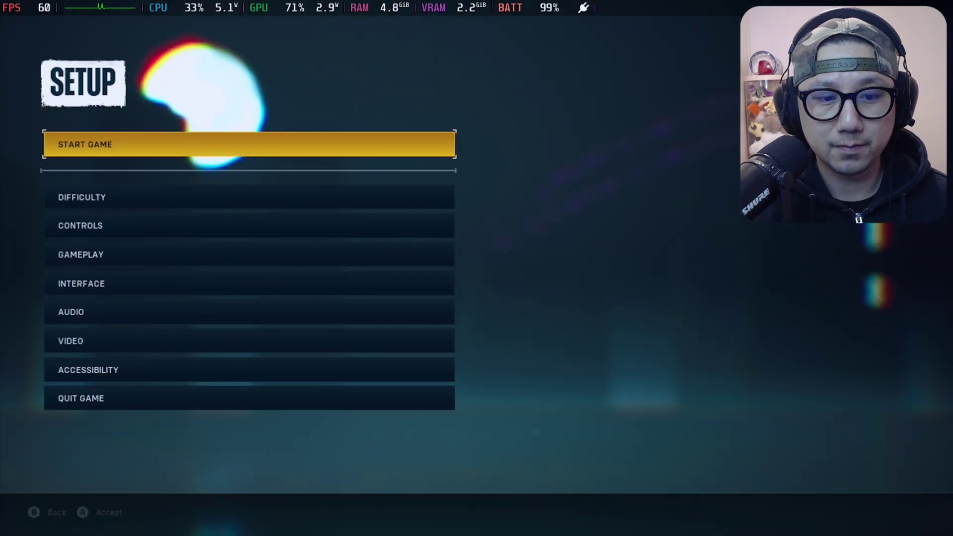
# Confirm brightness calibration and turn V-Sync off in the Video settings.
pyautogui.press('Down')
pyautogui.press('Down')
pyautogui.press('Down')
pyautogui.press('Down')
pyautogui.press('Down')
pyautogui.press('Down')
pyautogui.press('Return')
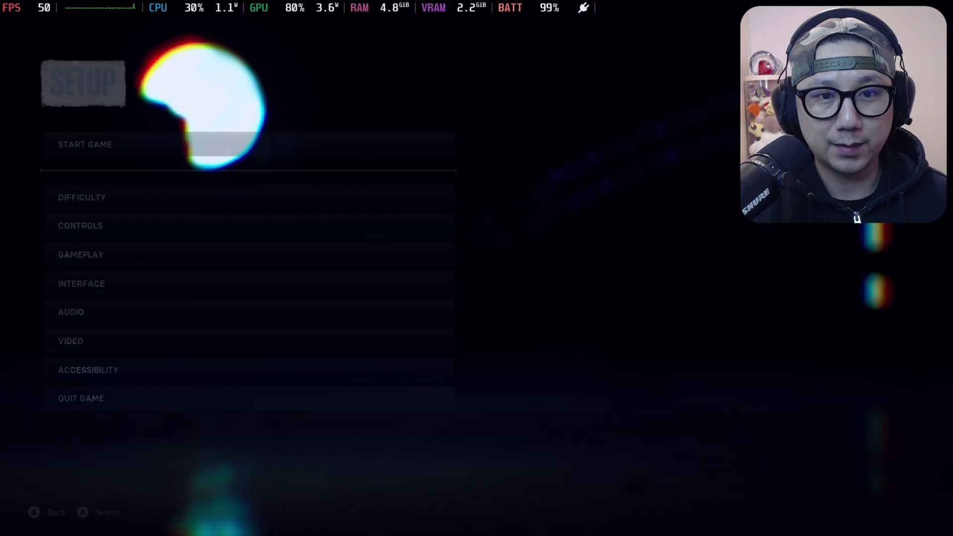
pyautogui.press('Down')
pyautogui.press('Down')
pyautogui.press('Down')
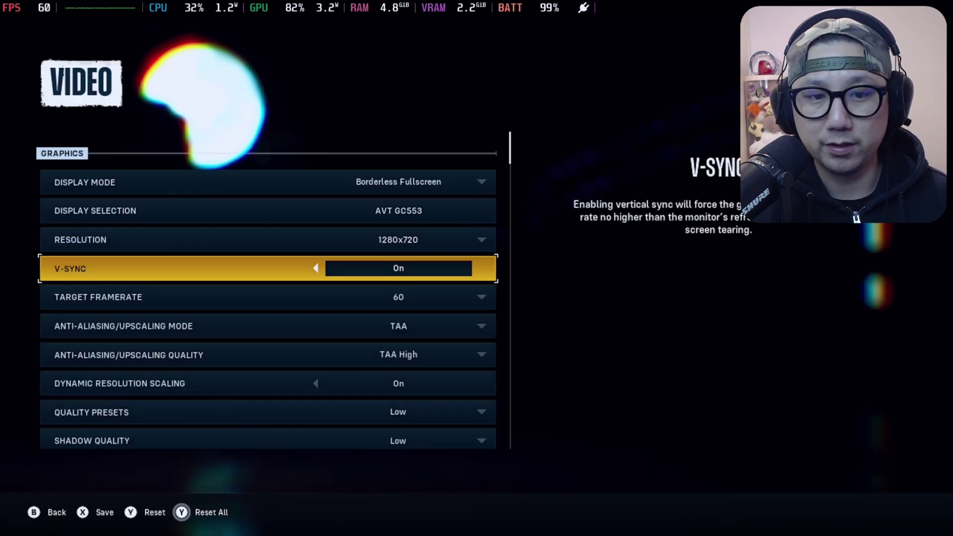
pyautogui.press('Down')
pyautogui.press('Down')
pyautogui.press('Down')
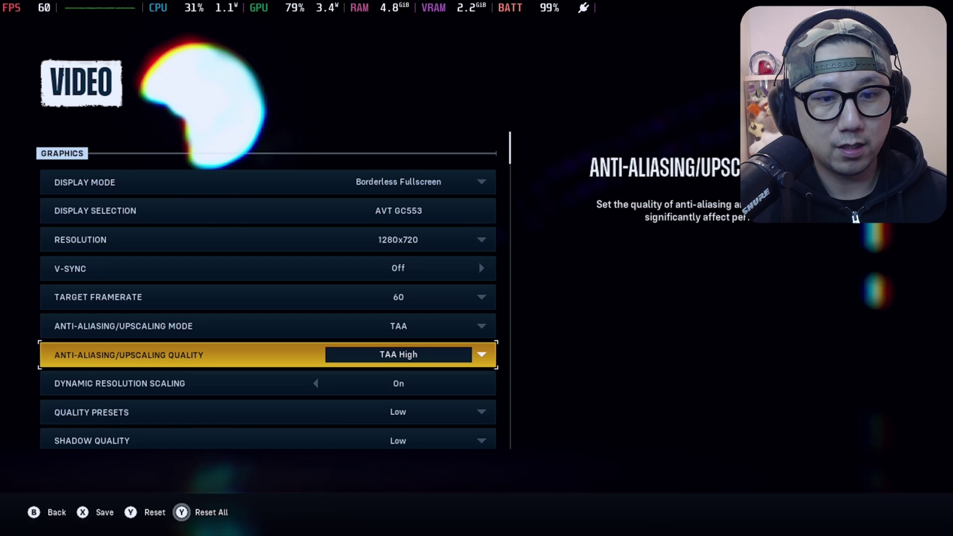
# Leave upscaling quality unchanged, set Anti-Aliasing/Upscaling Mode to DLSS, and show the OptiScaler overlay.
pyautogui.press('Return')
pyautogui.press('Down')
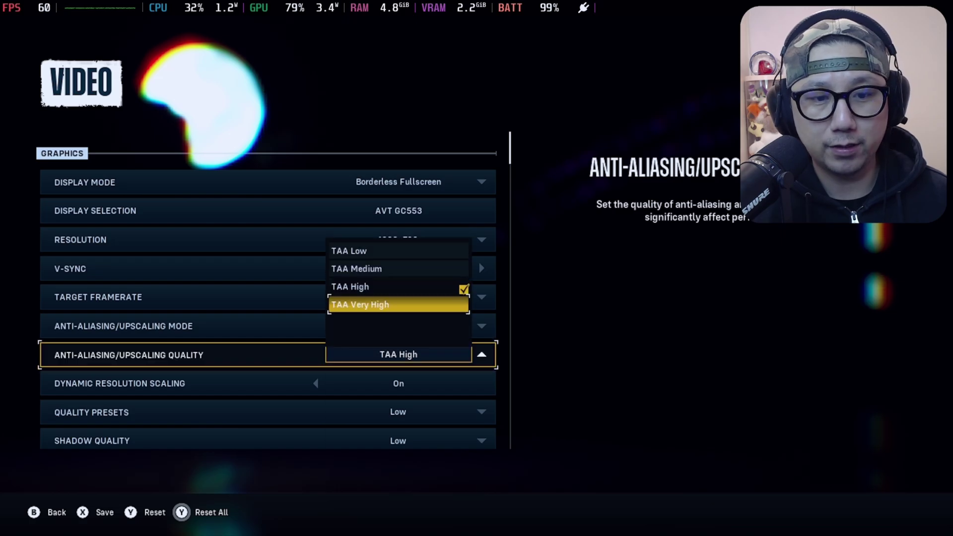
pyautogui.press('Escape')
pyautogui.press('Up')
pyautogui.press('Return')
pyautogui.press('Down')
pyautogui.press('Down')
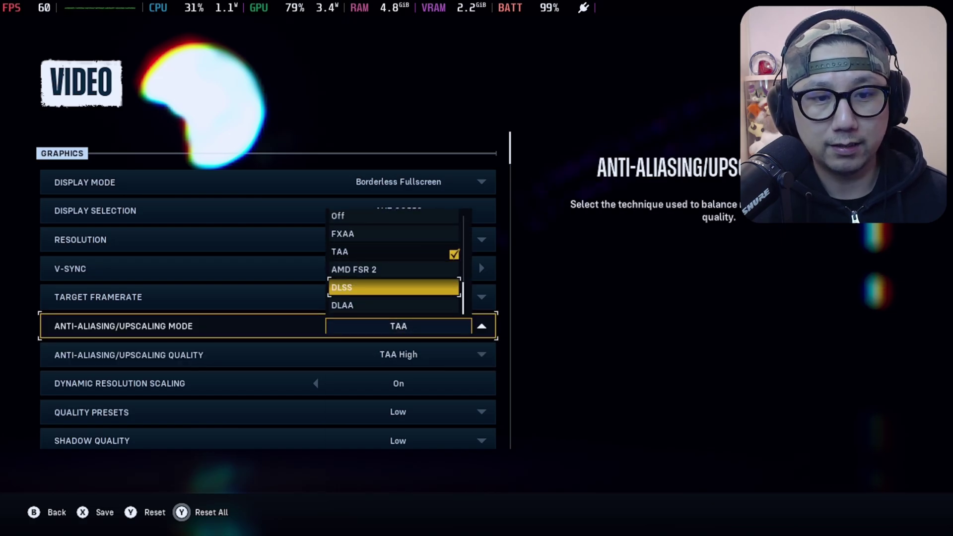
pyautogui.press('Return')
pyautogui.press('Insert')
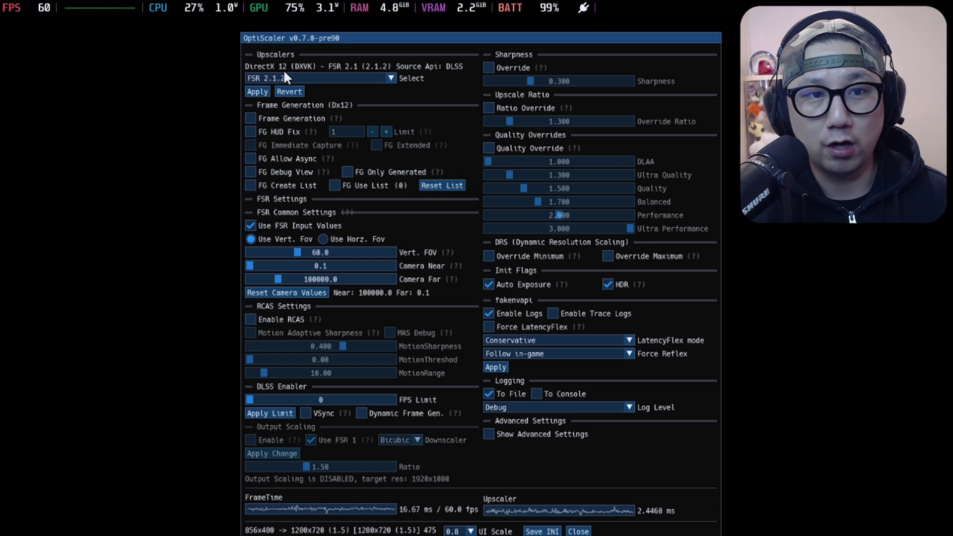
# Switch the OptiScaler upscaler to FSR 3.X, apply it, and enable Frame Generation.
pyautogui.click(391, 78)
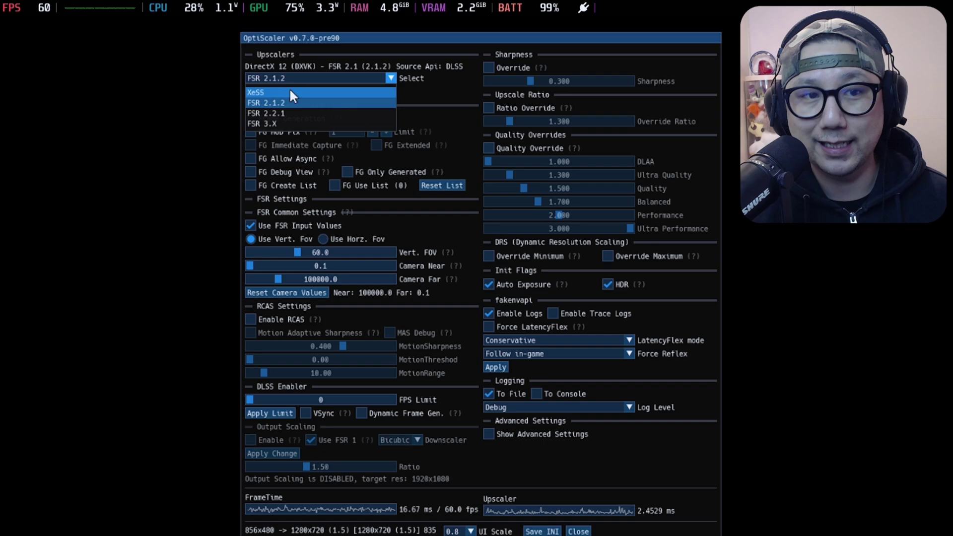
pyautogui.click(281, 123)
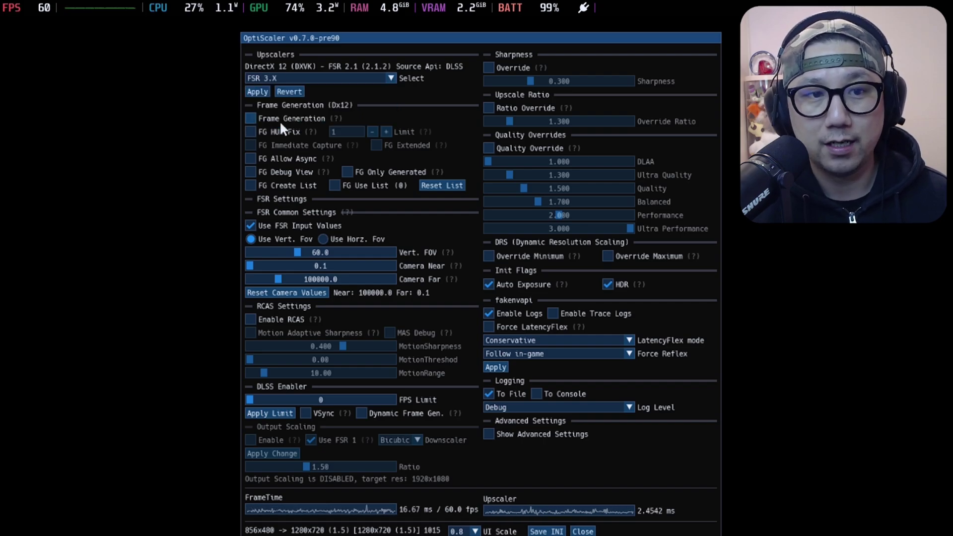
pyautogui.click(257, 91)
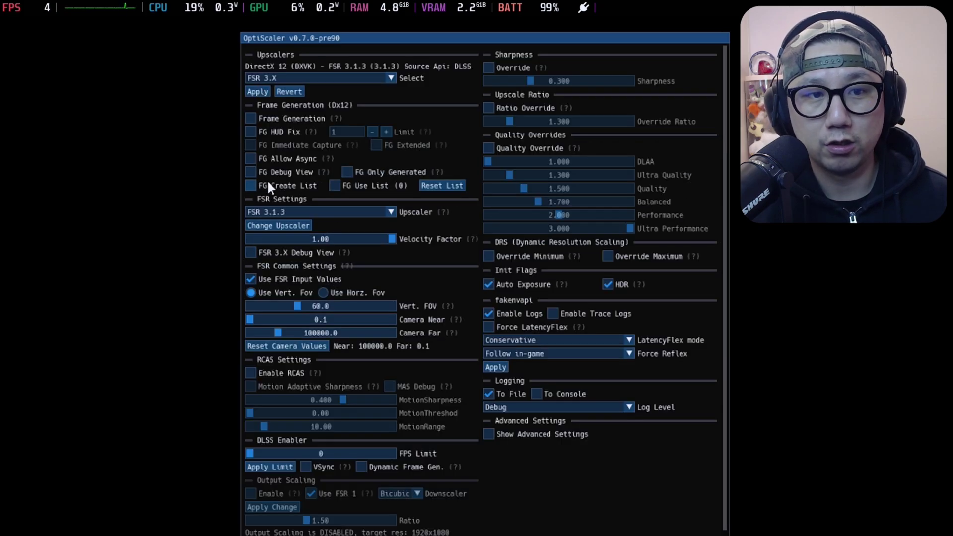
pyautogui.click(246, 116)
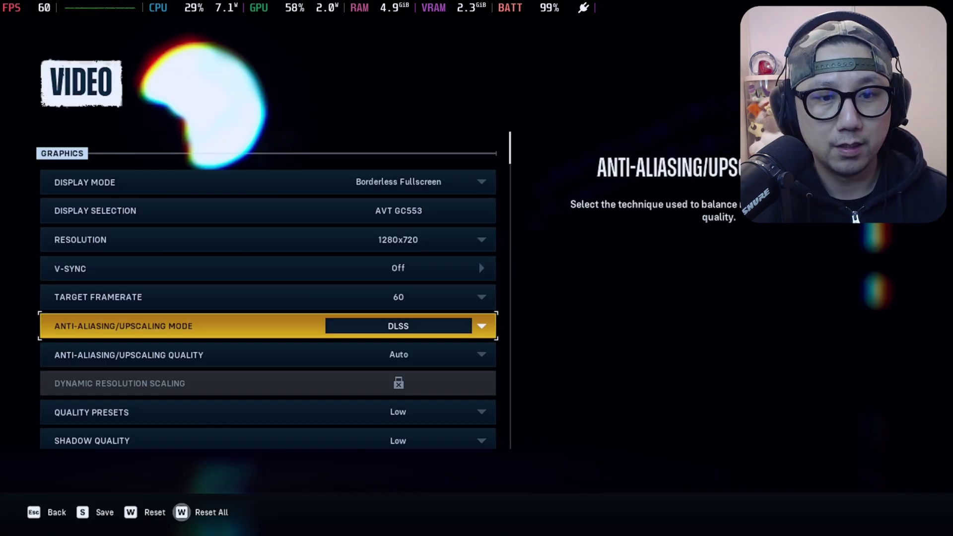
# Leave Video settings and choose SAVE to keep the changes.
pyautogui.press('Escape')
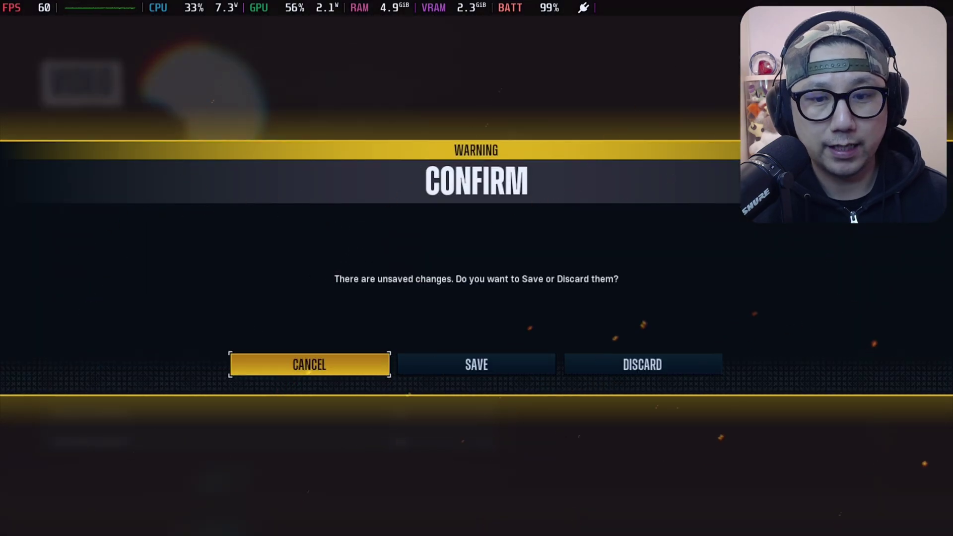
pyautogui.press('Right')
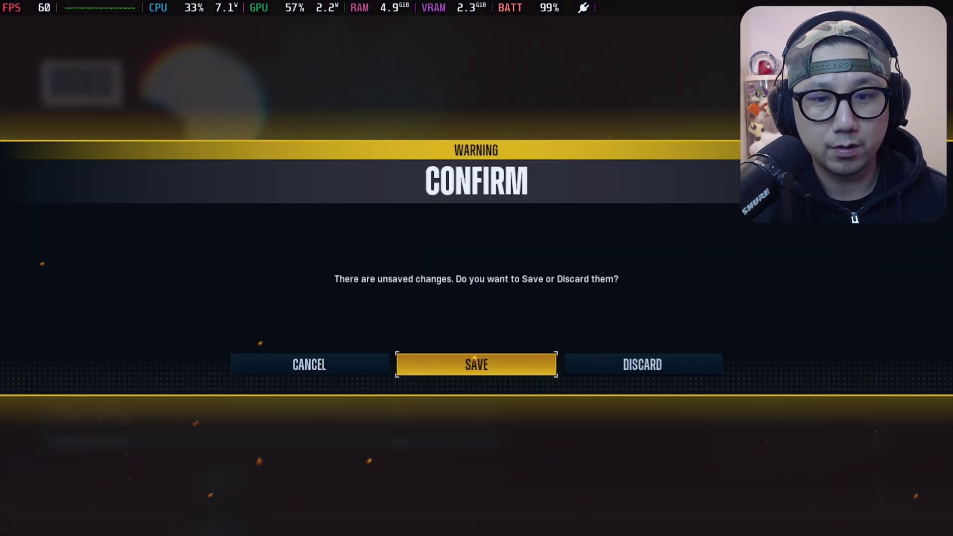
pyautogui.press('Return')
# Start the game from the Setup menu and pause the opening cutscene.
pyautogui.press('Up')
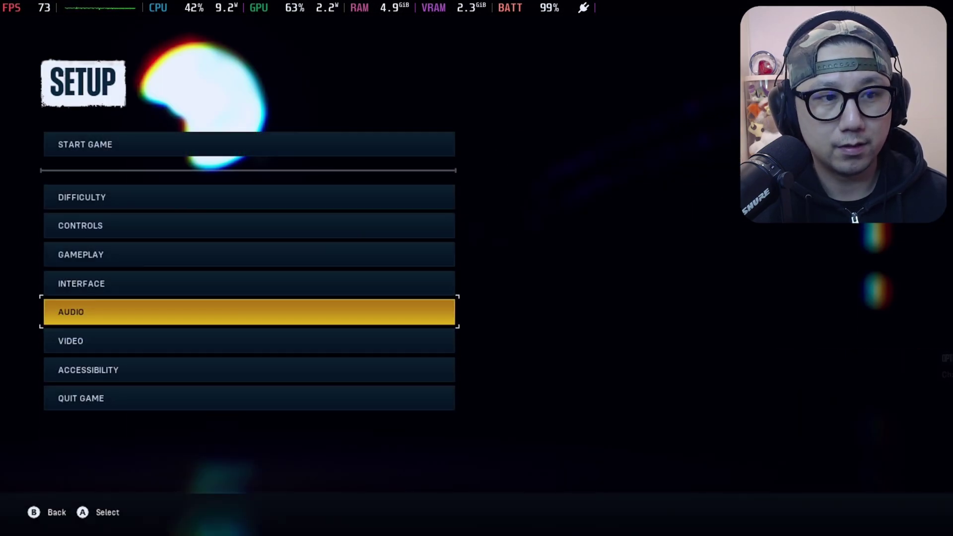
pyautogui.press('Up')
pyautogui.press('Up')
pyautogui.press('Up')
pyautogui.press('Up')
pyautogui.press('Up')
pyautogui.press('Return')
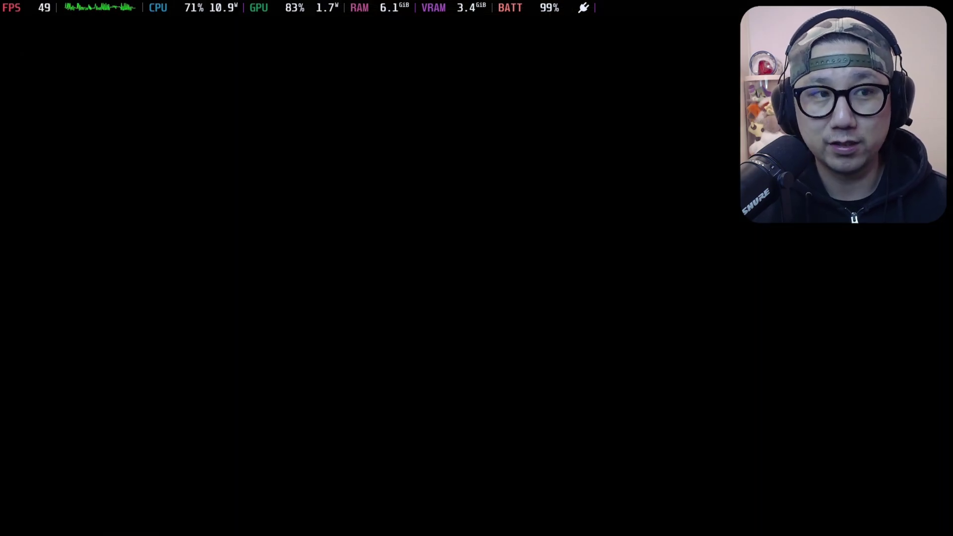
pyautogui.press('Escape')
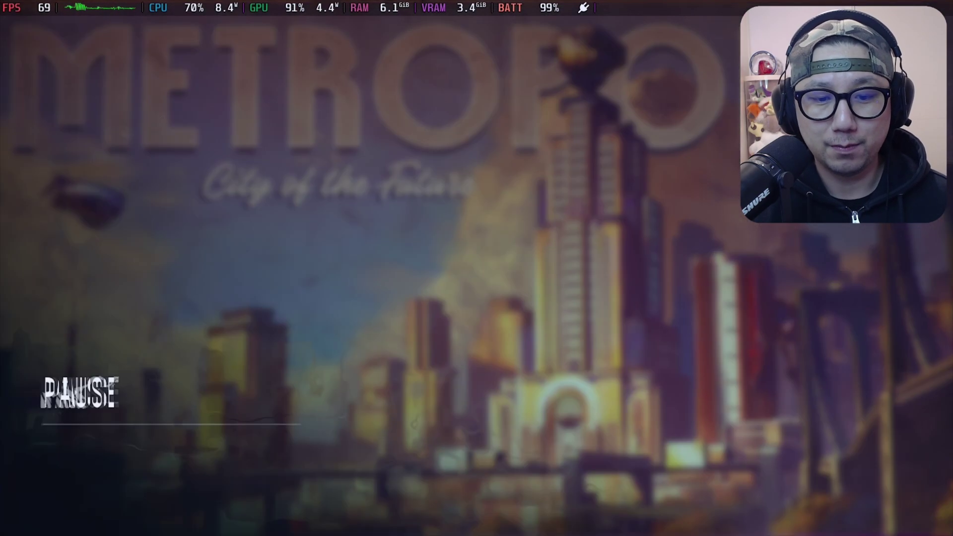
# Resume and skip the Metropolis cutscene, then enable FG HUD Fix in OptiScaler.
pyautogui.press('Escape')
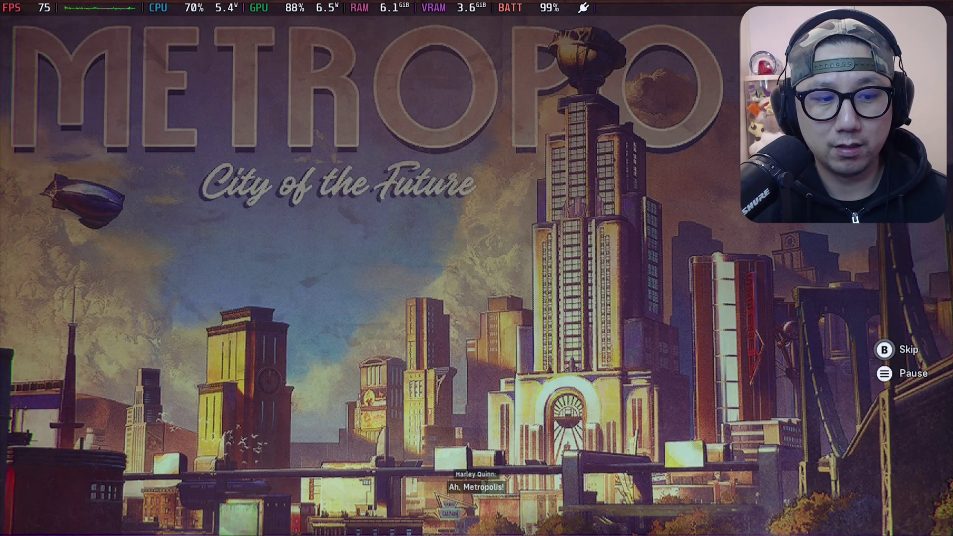
pyautogui.press('space')
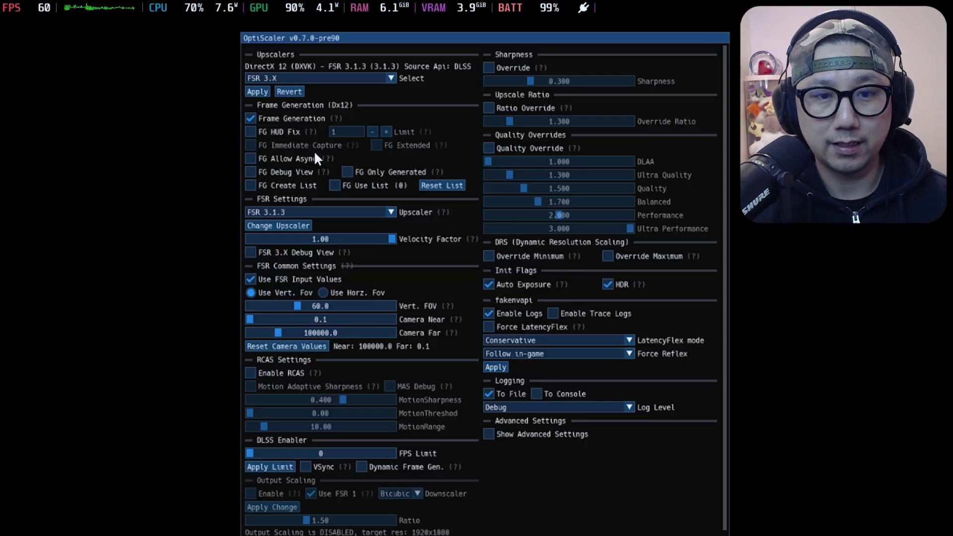
pyautogui.click(251, 132)
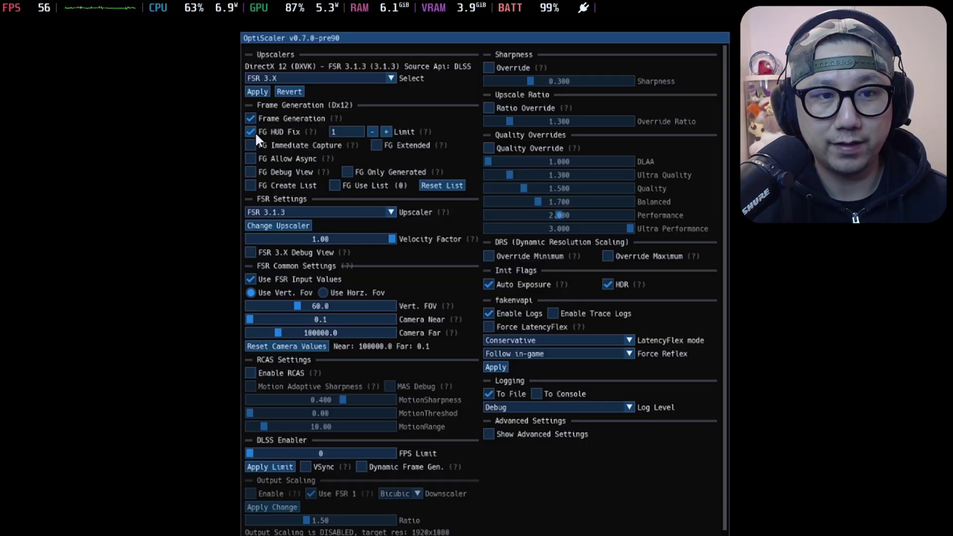